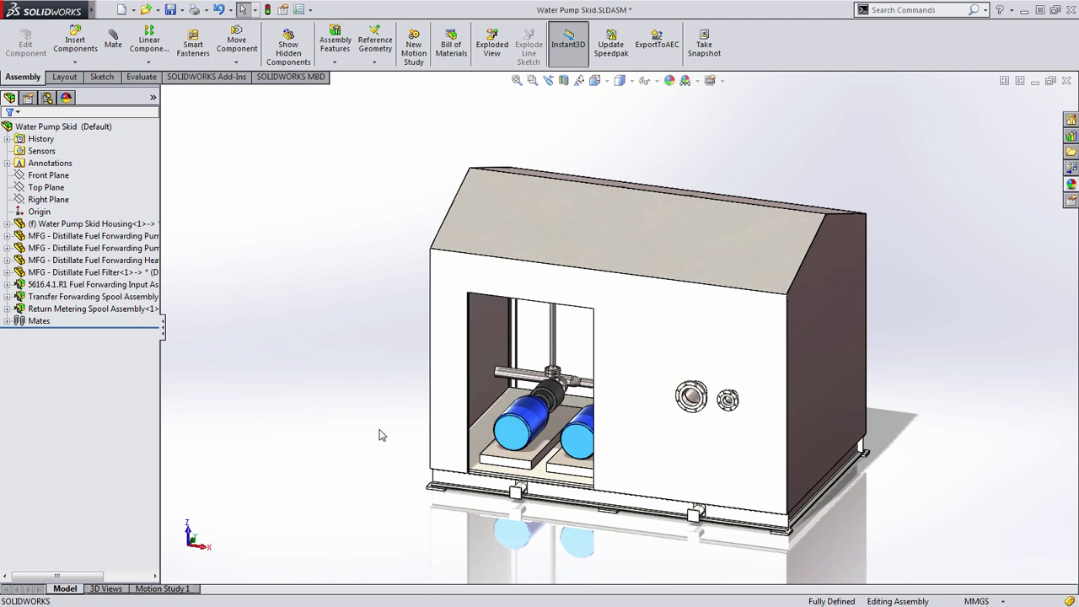
Start Export to AEC for the skid assembly, keeping Floor Based Component as the host type.
left_click(658, 64)
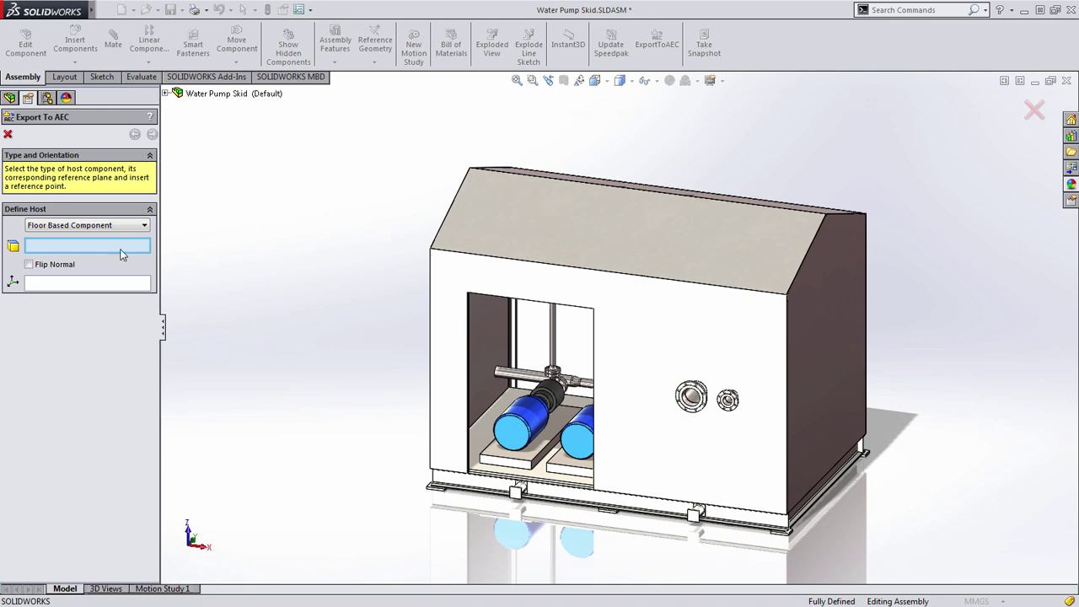
left_click(140, 228)
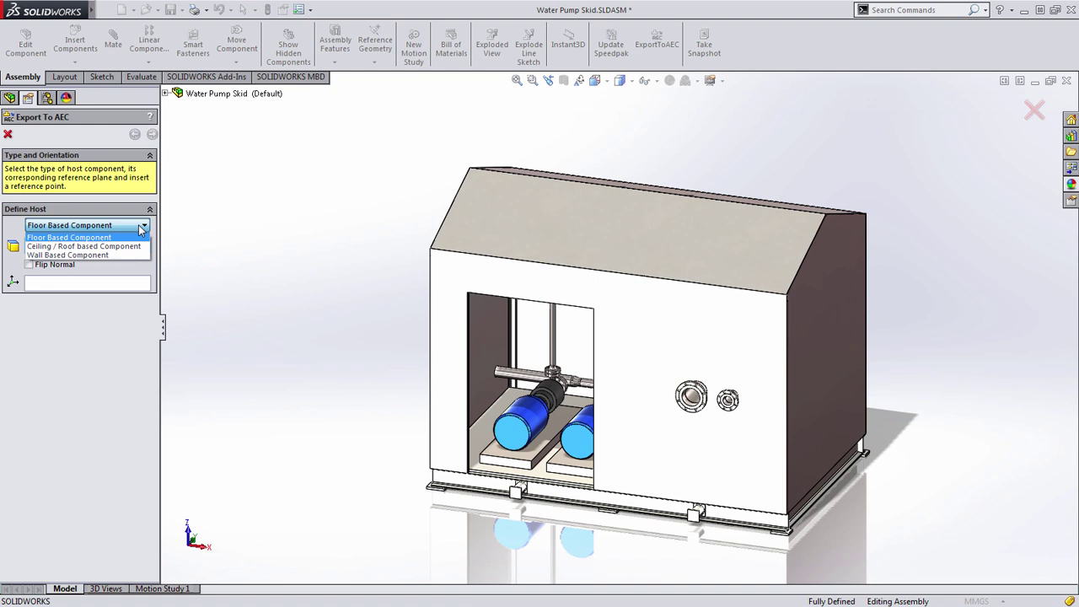
left_click(141, 227)
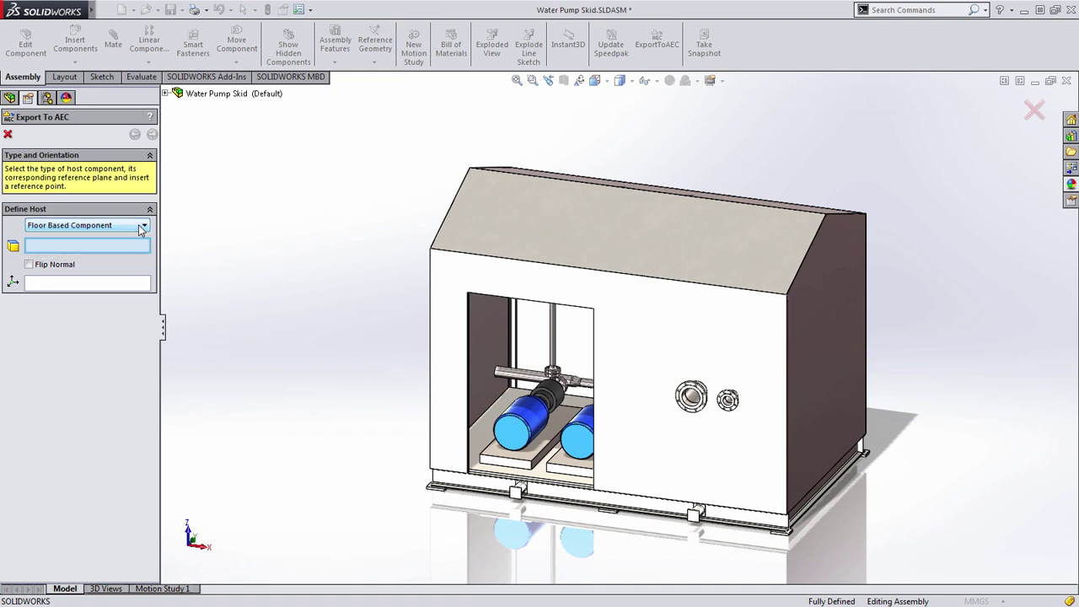
Reference the host to the base plate face and that plate's corner vertex.
middle_click_drag(453, 414, 429, 472)
scroll(430, 472, "down", 10)
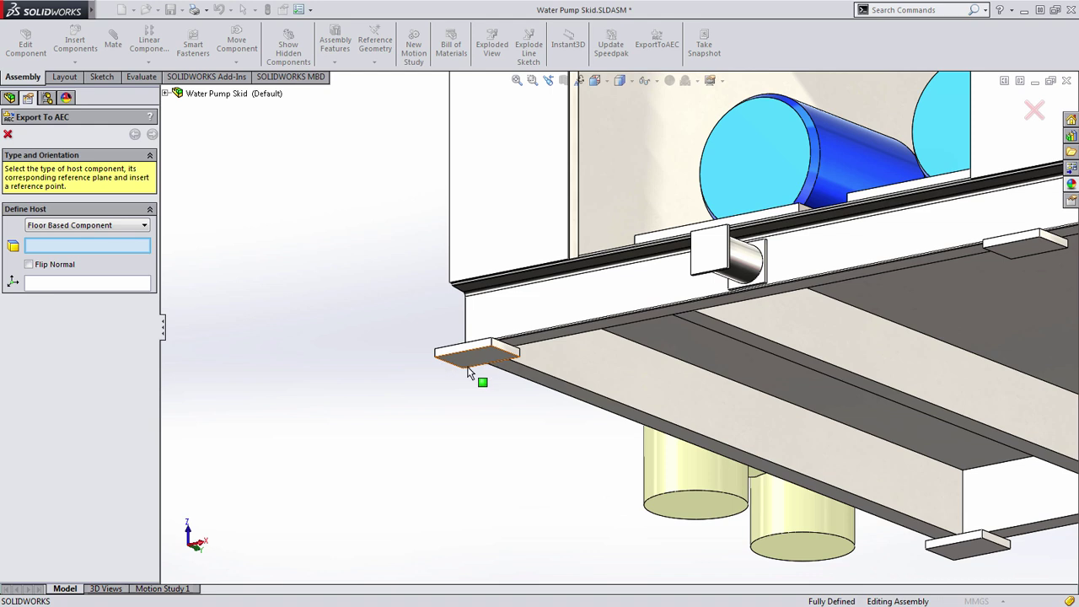
left_click(477, 365)
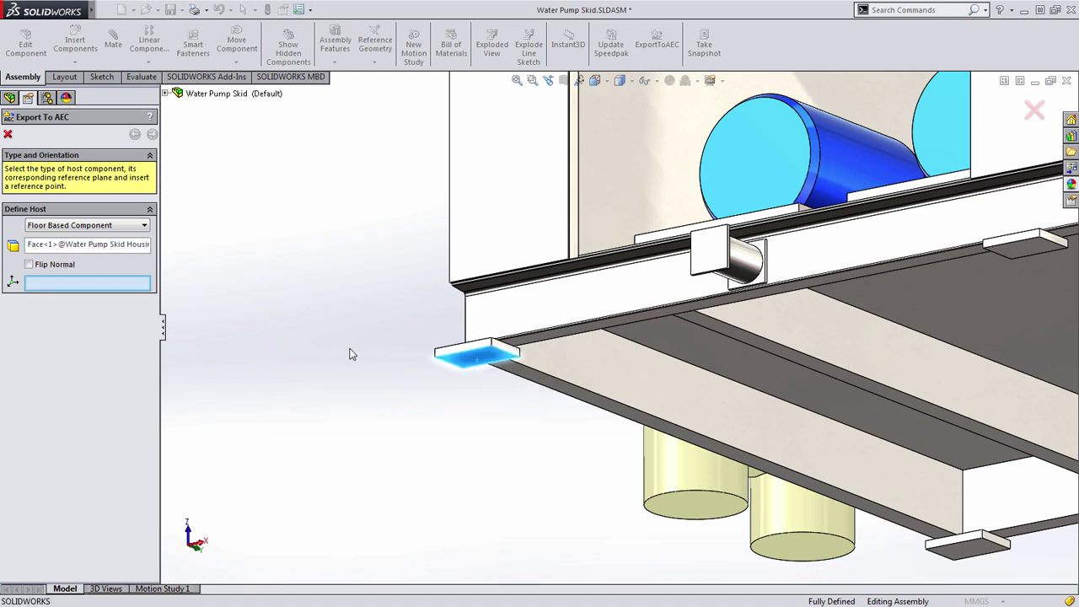
left_click(435, 356)
key("f")
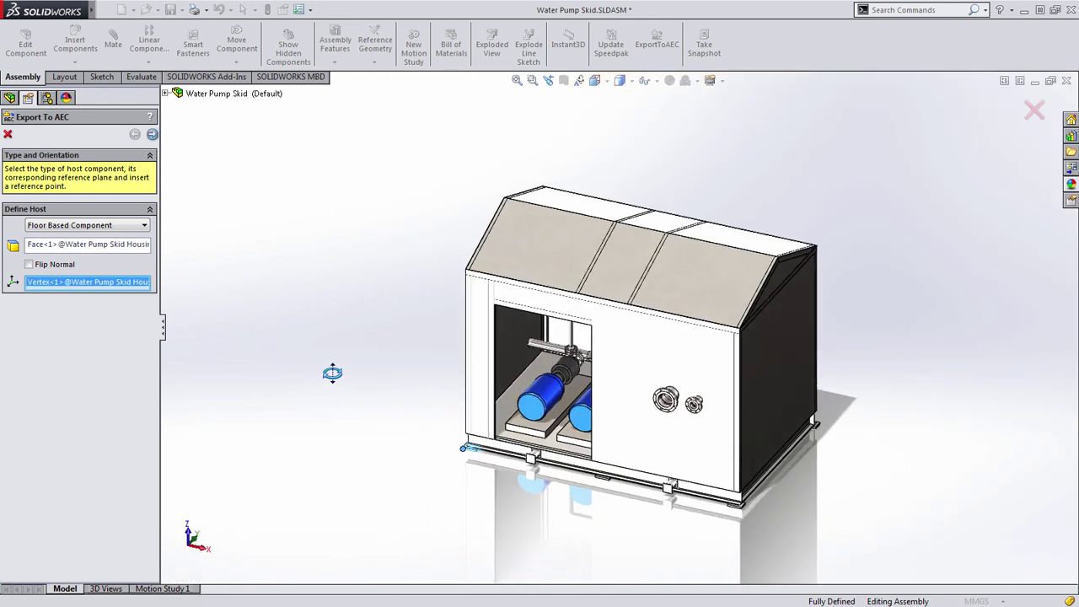
middle_click_drag(404, 378, 348, 376, "ctrl")
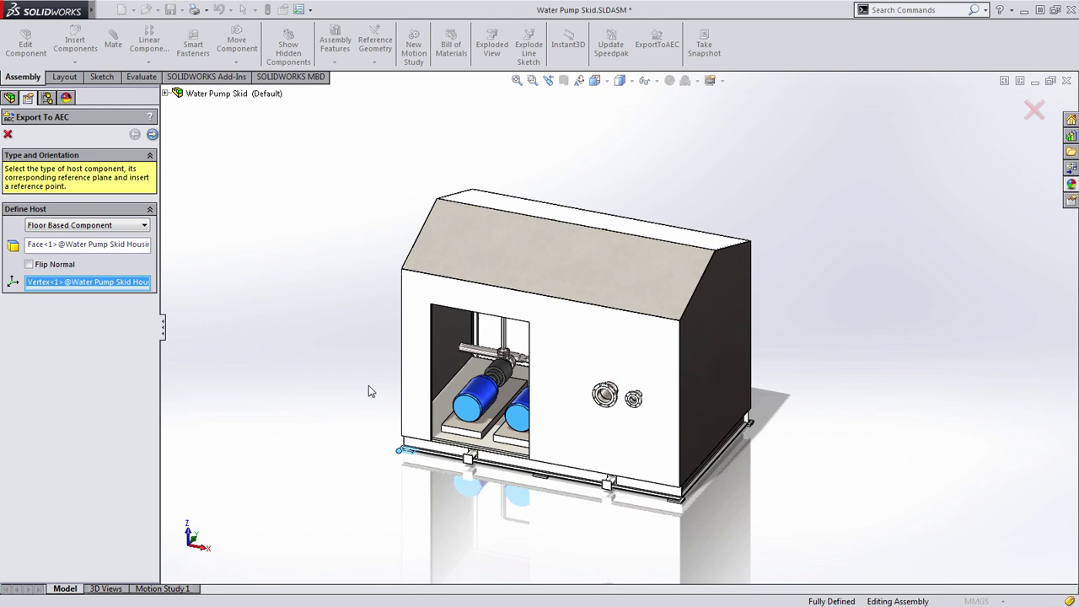
Leave target model detail on Custom and advance to Step 1: Components.
left_click(151, 135)
left_click(144, 225)
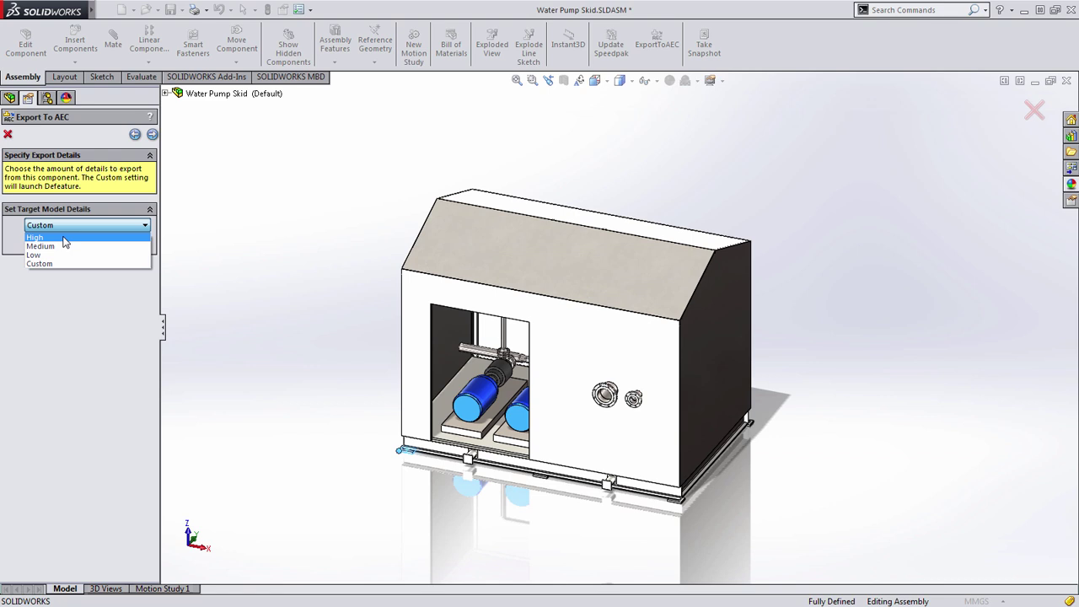
left_click(55, 264)
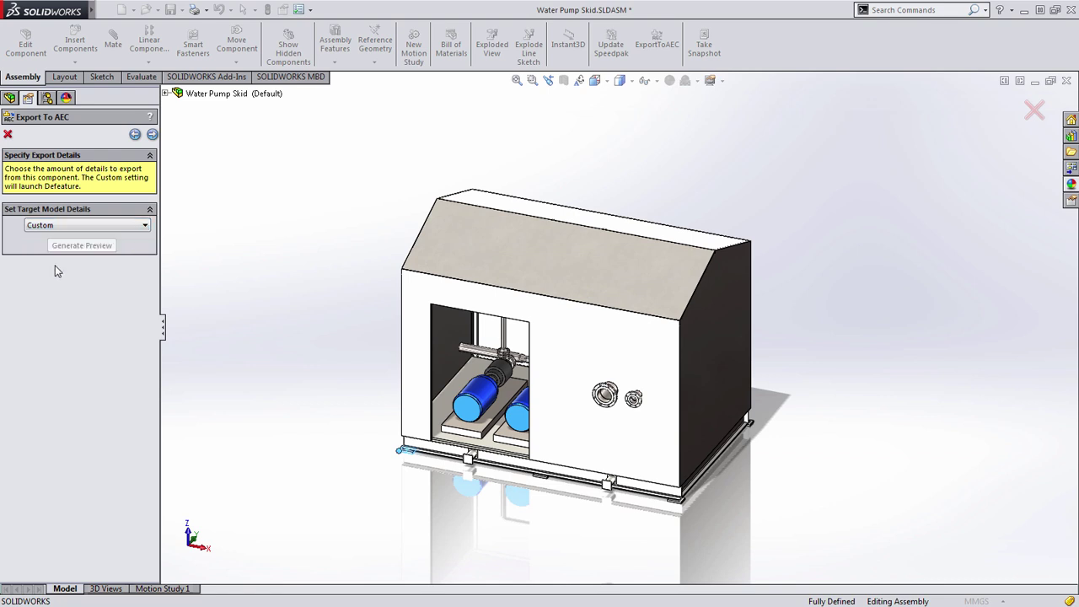
left_click(153, 135)
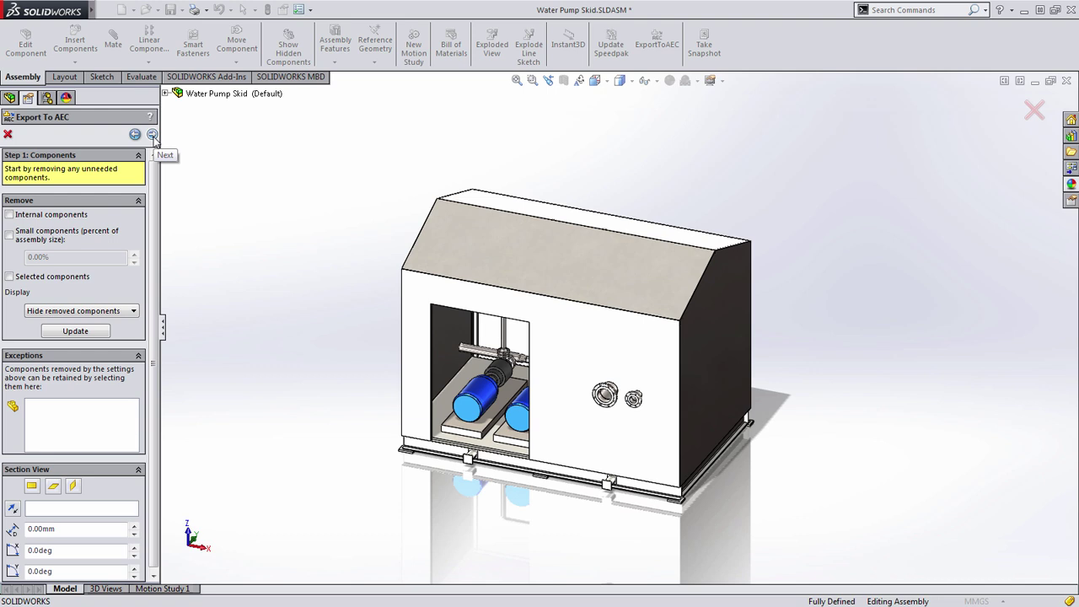
Remove internal components and components under 25% of assembly size, then update the model.
left_click(39, 216)
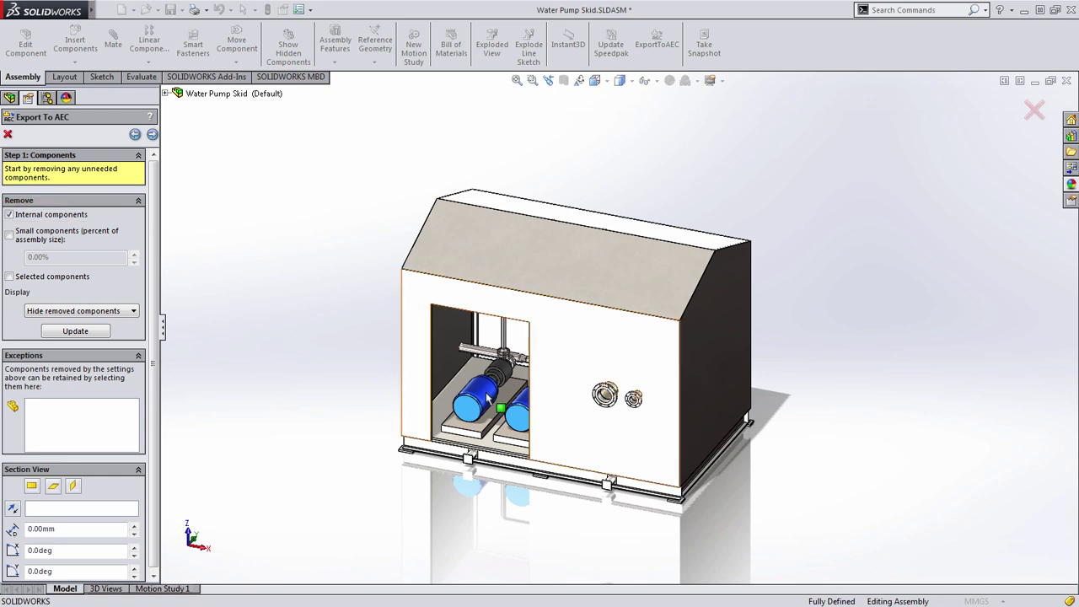
scroll(549, 415, "down", 3)
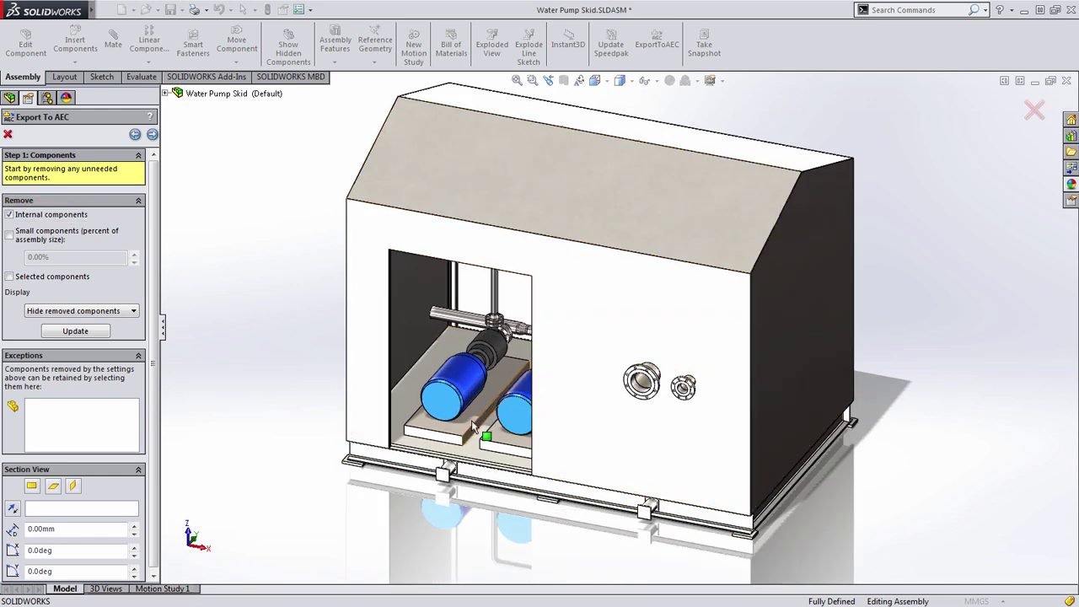
left_click(10, 235)
left_click_drag(122, 256, 2, 256)
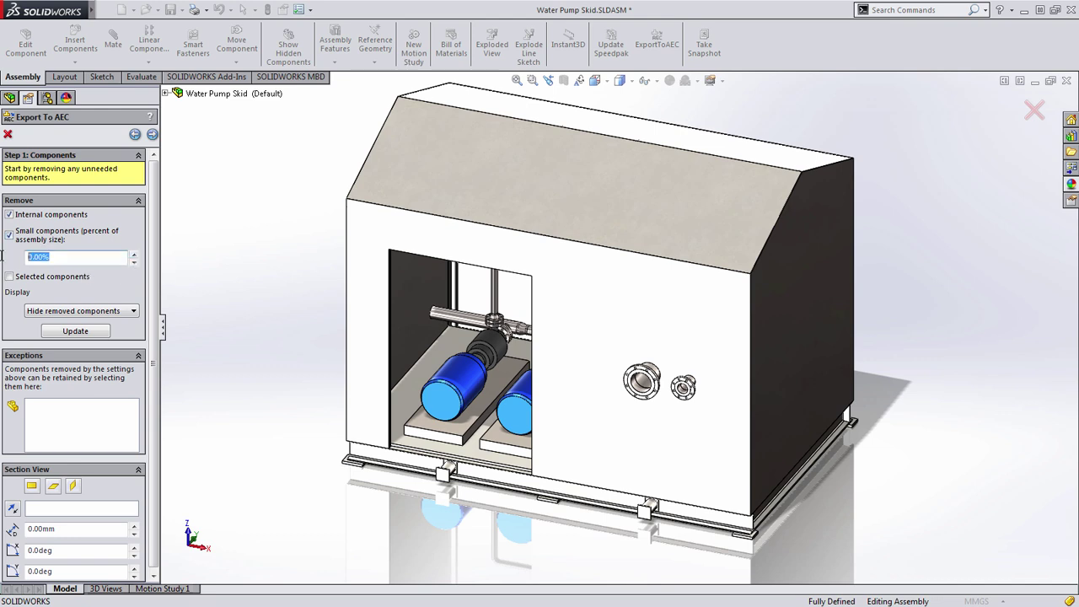
type("25")
key("Return")
middle_click_drag(257, 275, 259, 304, "shift")
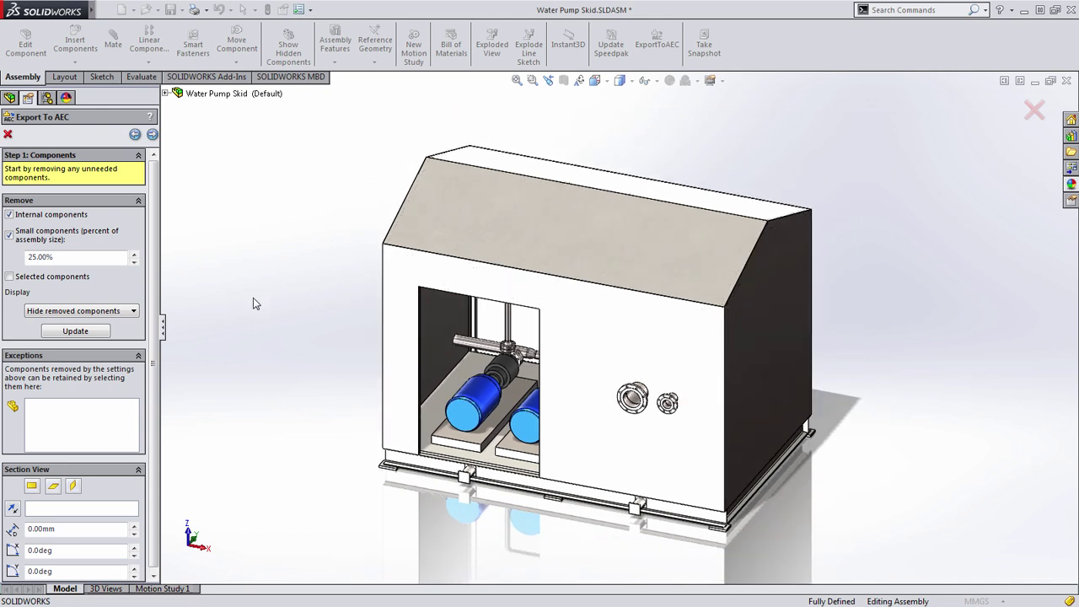
left_click(89, 334)
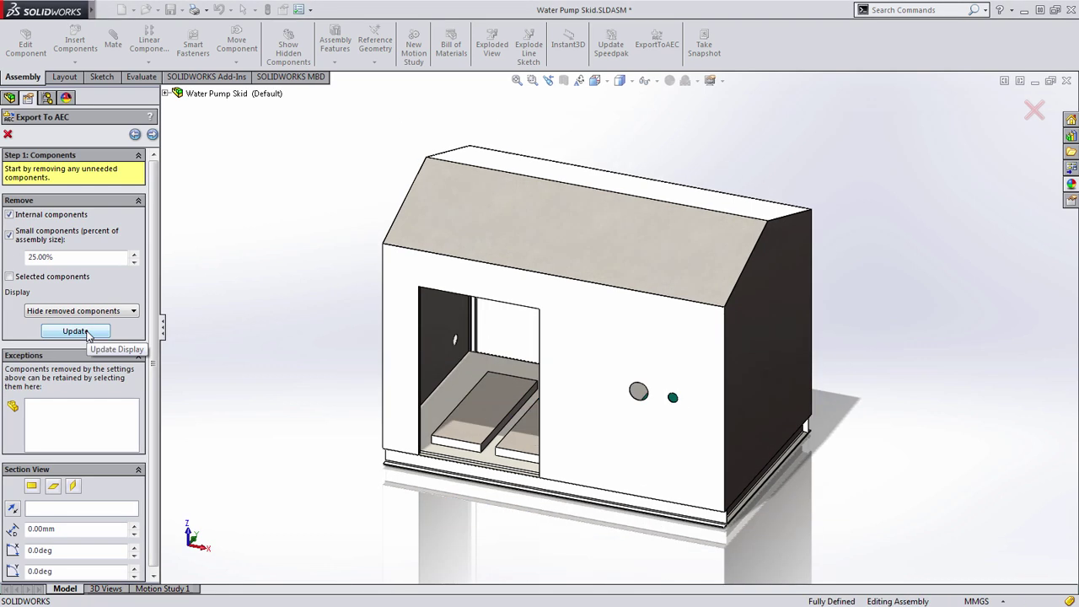
Add the MFG - Distillate Fuel Forwarding Heater to Selected components for removal and update.
middle_click_drag(304, 369, 385, 356)
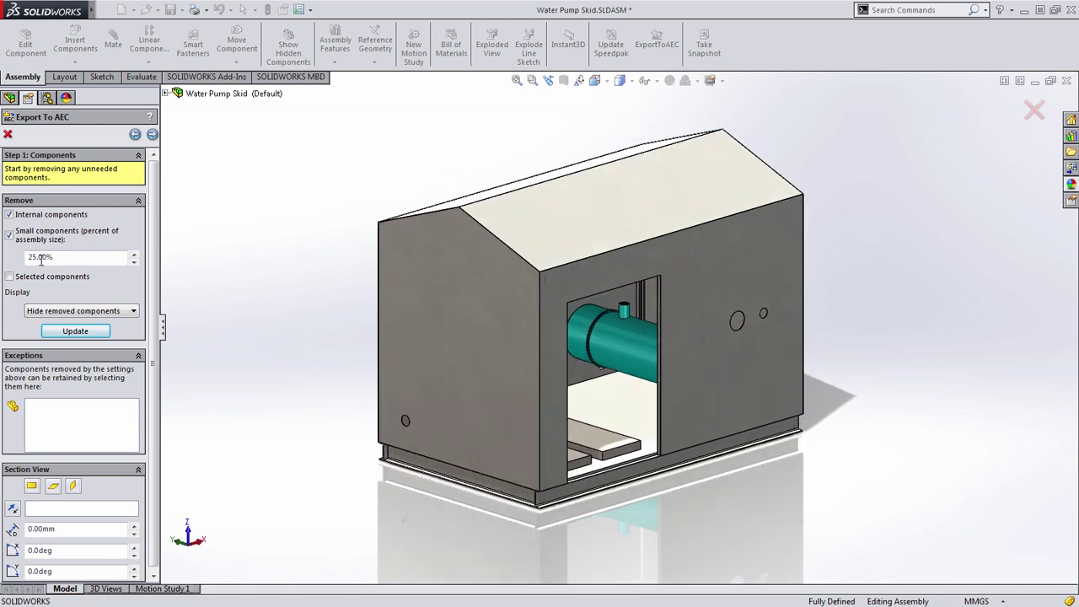
middle_click_drag(271, 290, 244, 287)
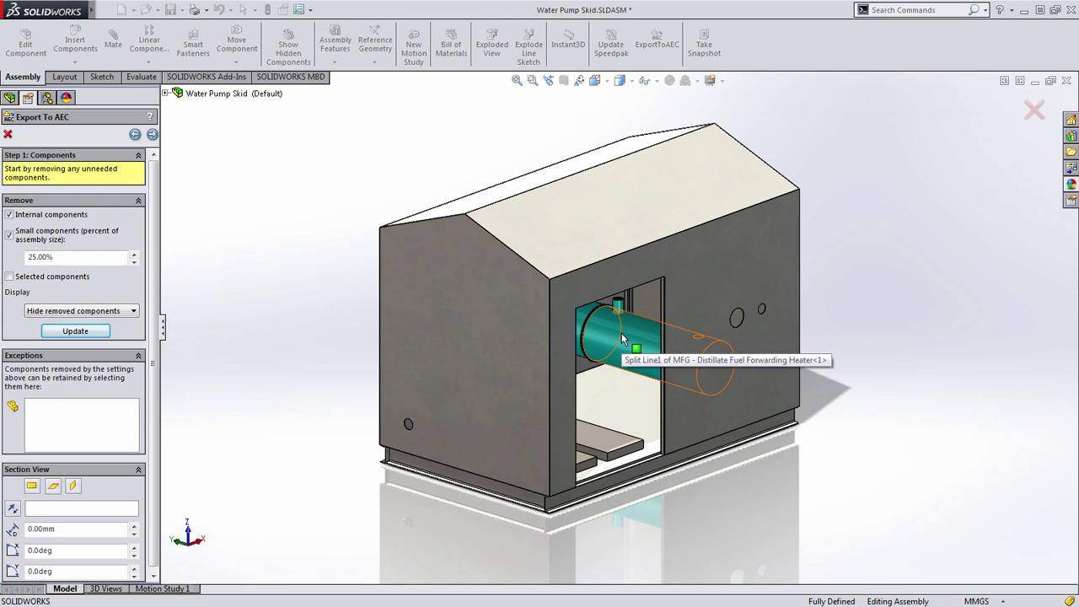
left_click(52, 278)
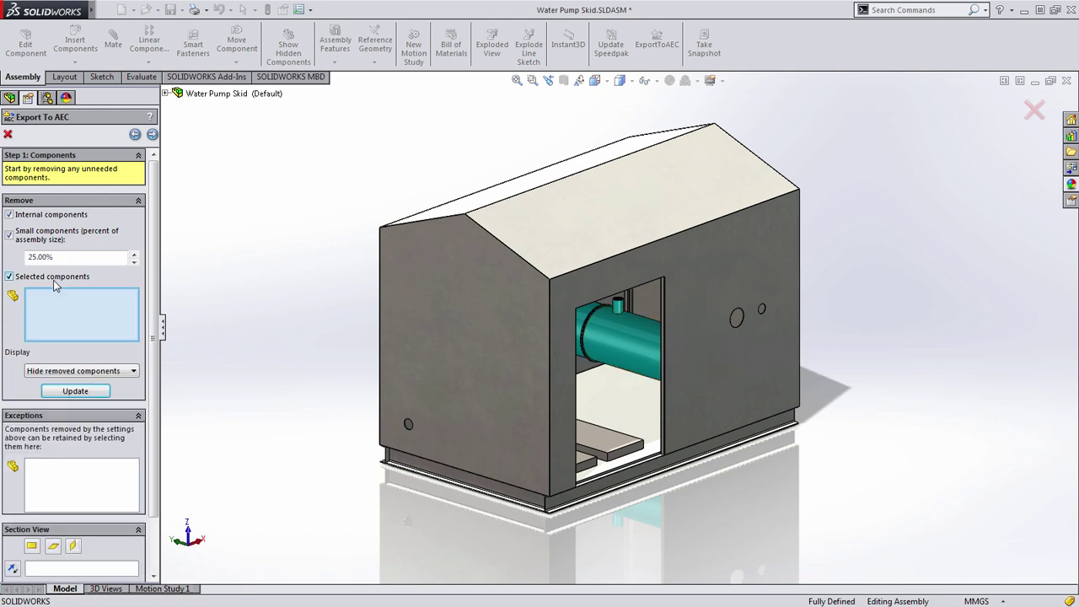
left_click(624, 354)
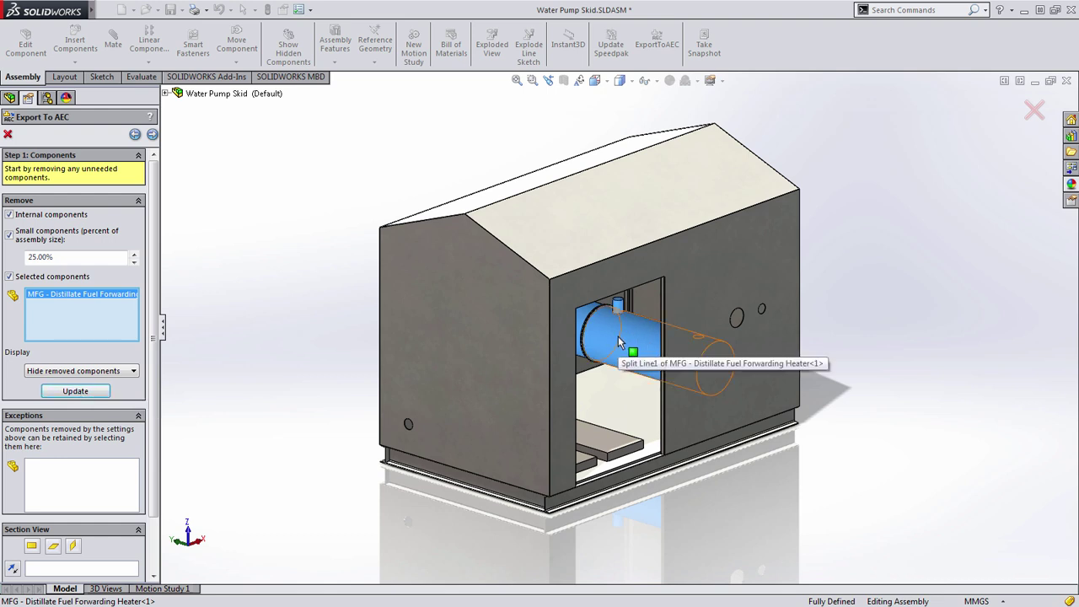
left_click(75, 391)
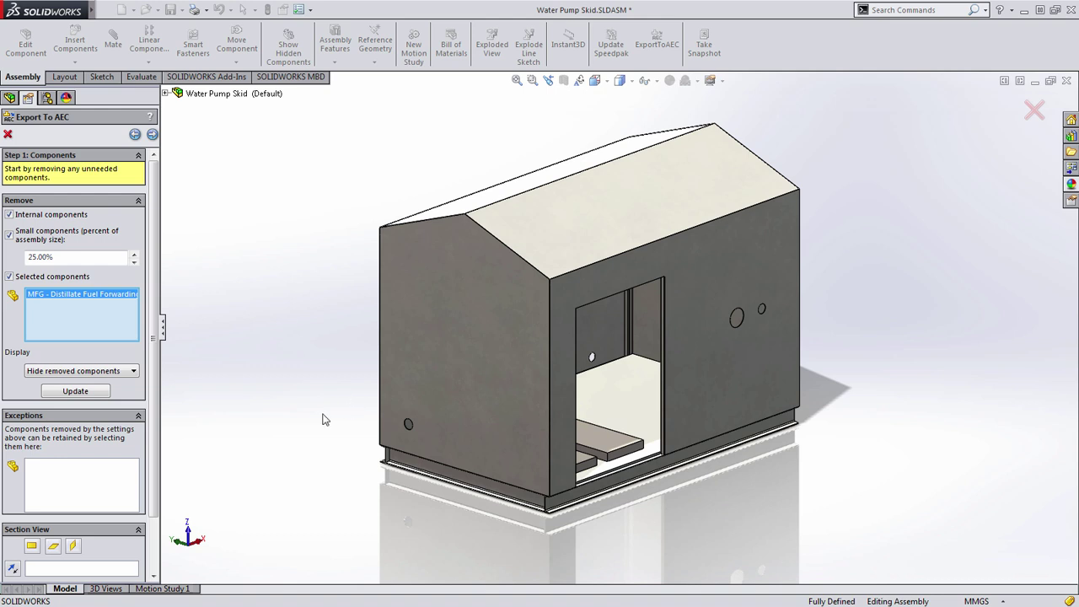
middle_click_drag(326, 420, 312, 432)
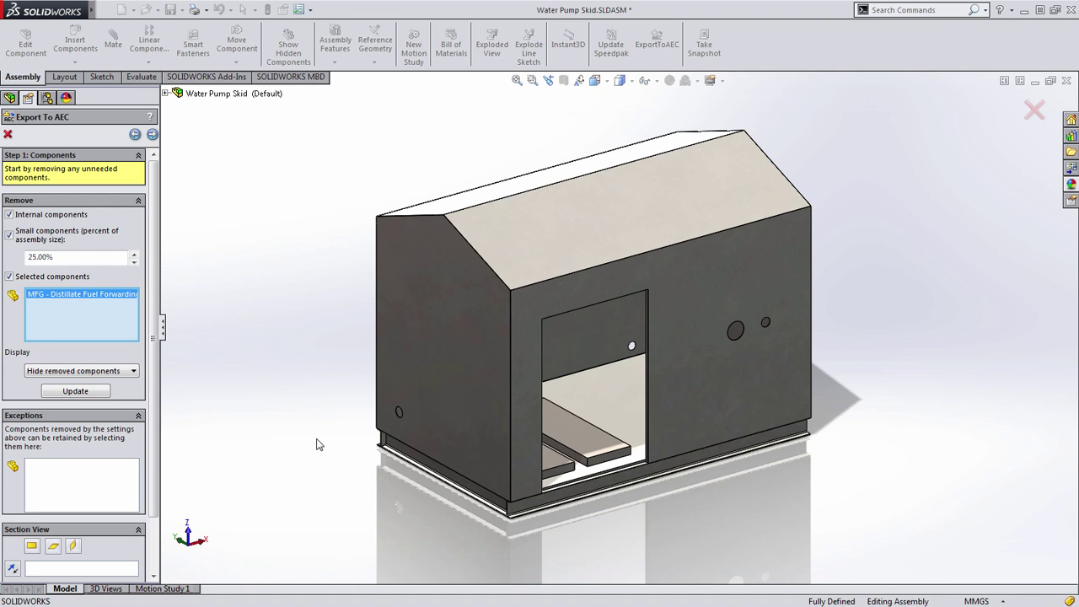
Show the removed components again so exceptions can be picked.
left_click(107, 482)
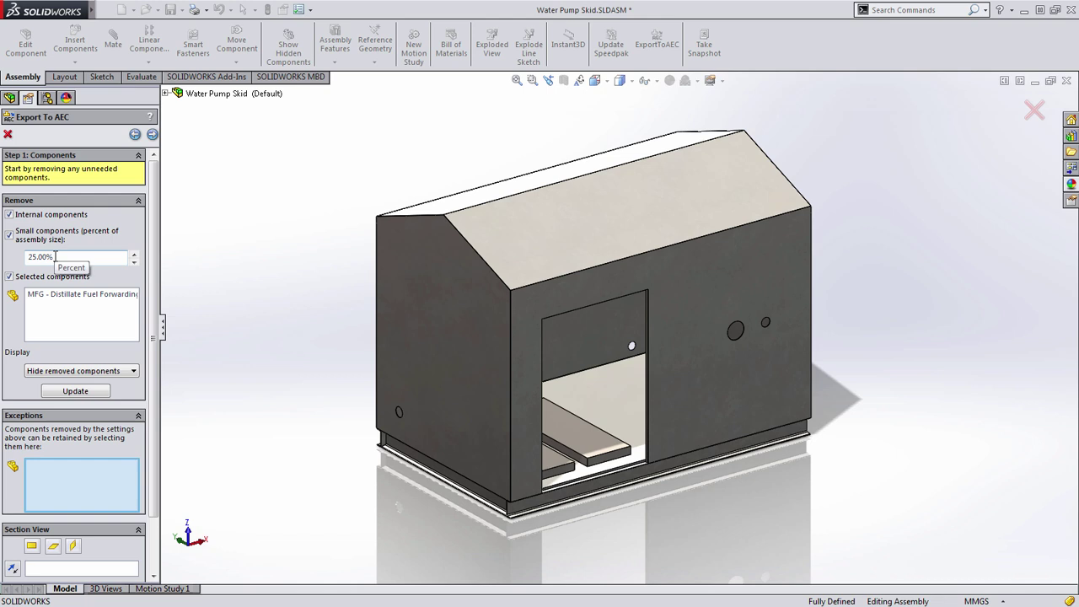
left_click(49, 372)
left_click(56, 391)
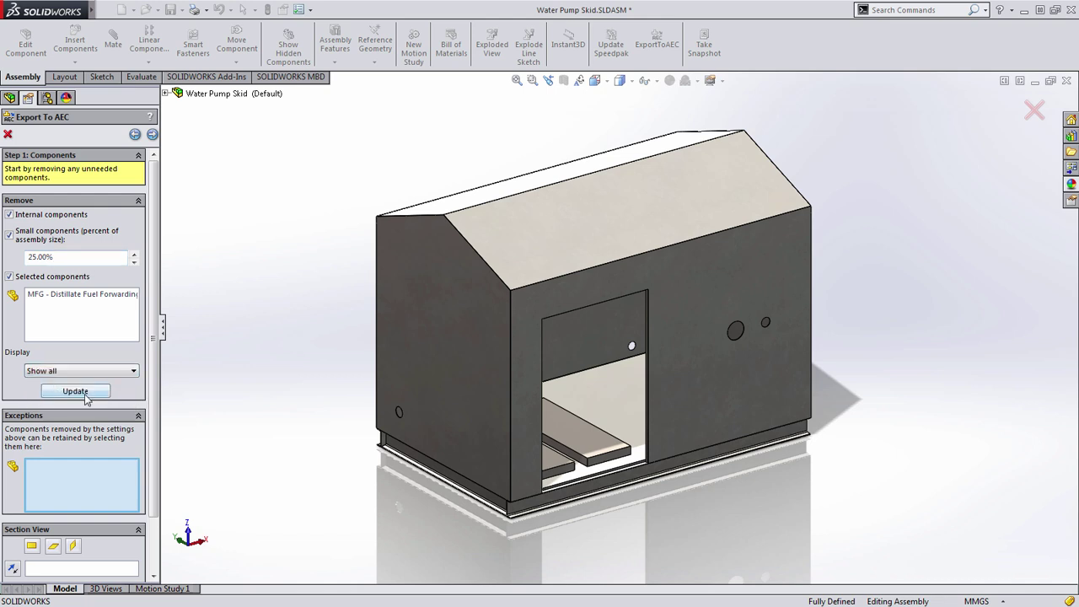
left_click(85, 394)
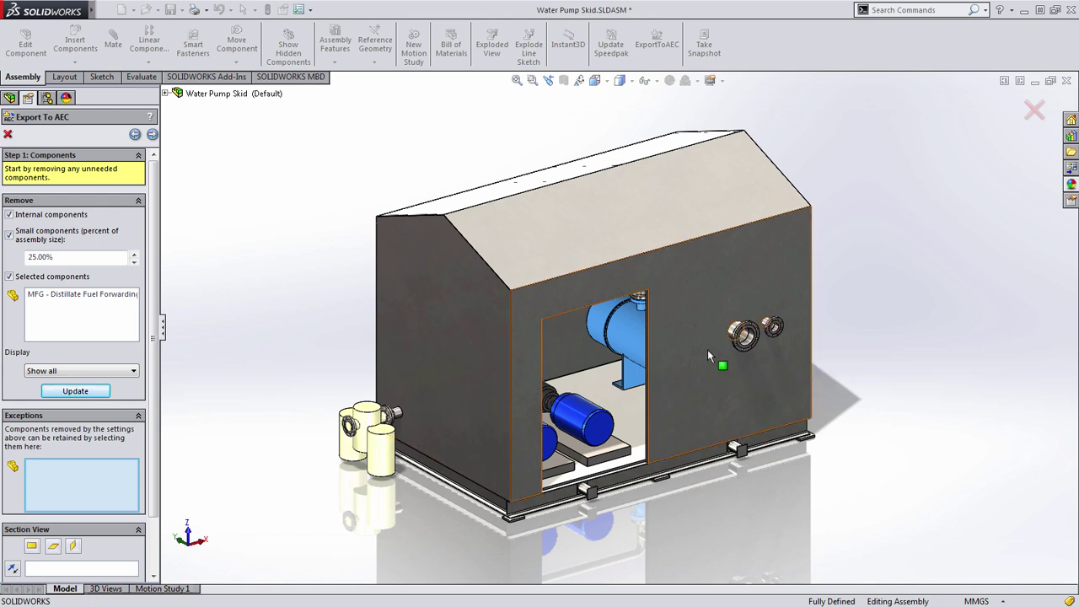
Keep both wall flanges, the Transfer Forwarding Spool pieces and the fuel filter as exceptions.
left_click(745, 351)
scroll(758, 340, "down", 3)
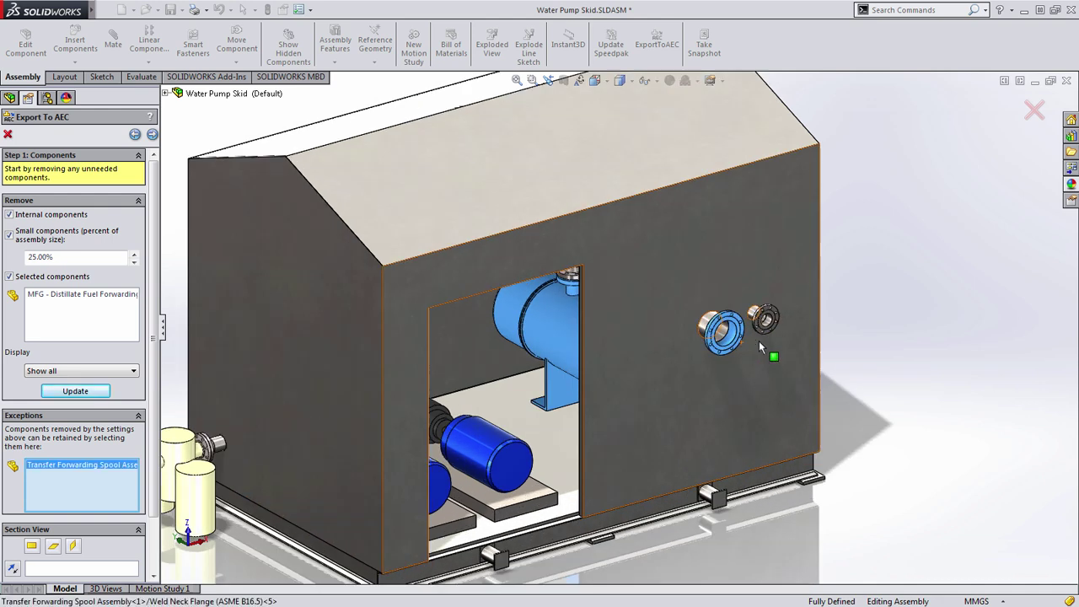
scroll(758, 341, "down", 2)
left_click(759, 315)
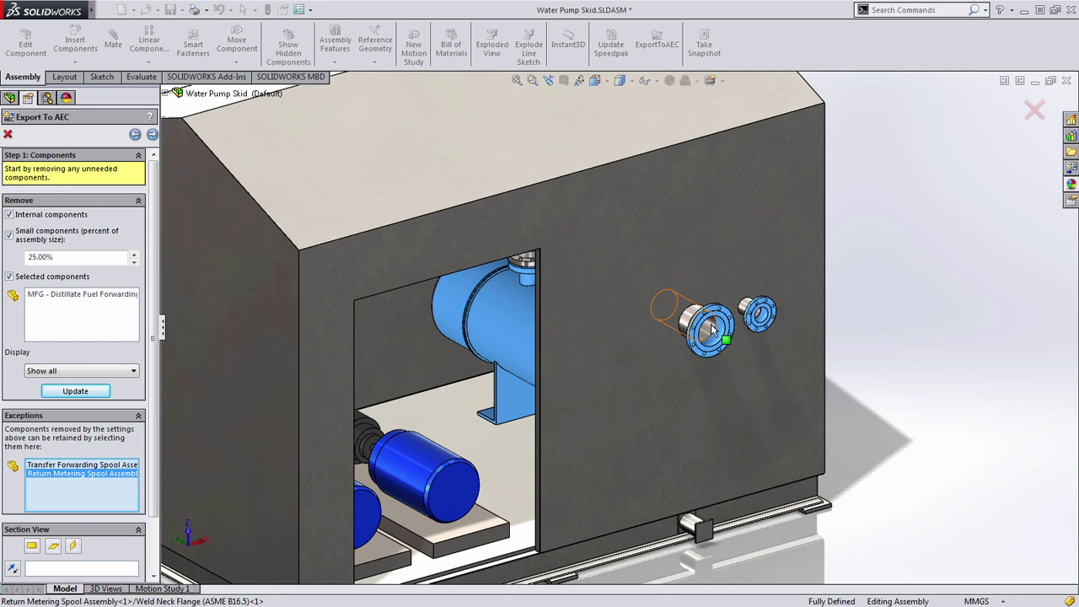
scroll(712, 328, "down", 3)
left_click(646, 334)
left_click(646, 334)
scroll(557, 374, "up", 5)
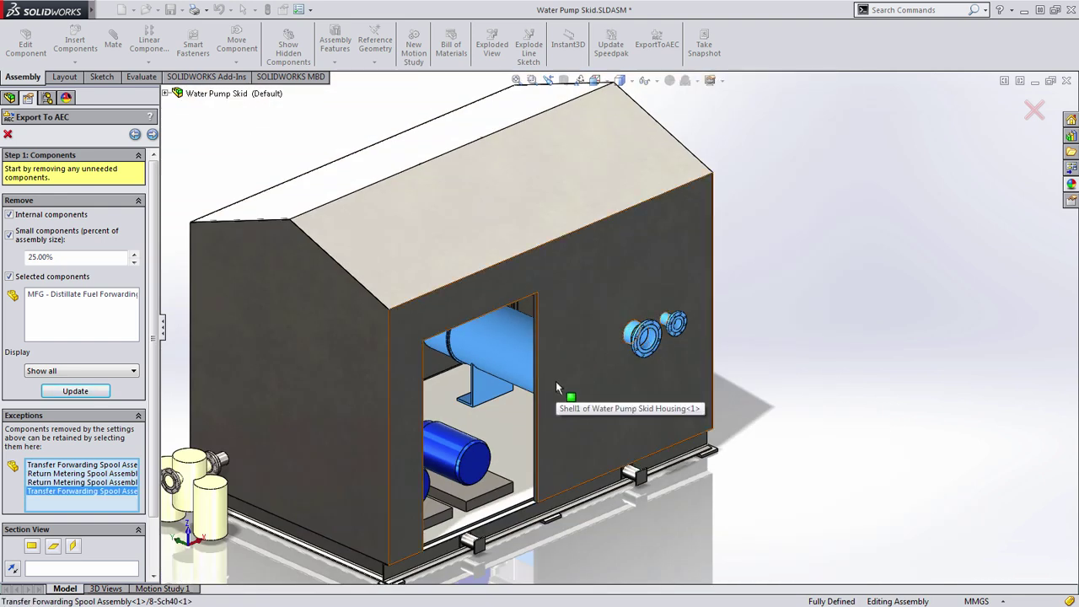
scroll(381, 392, "down", 2)
scroll(387, 472, "down", 2)
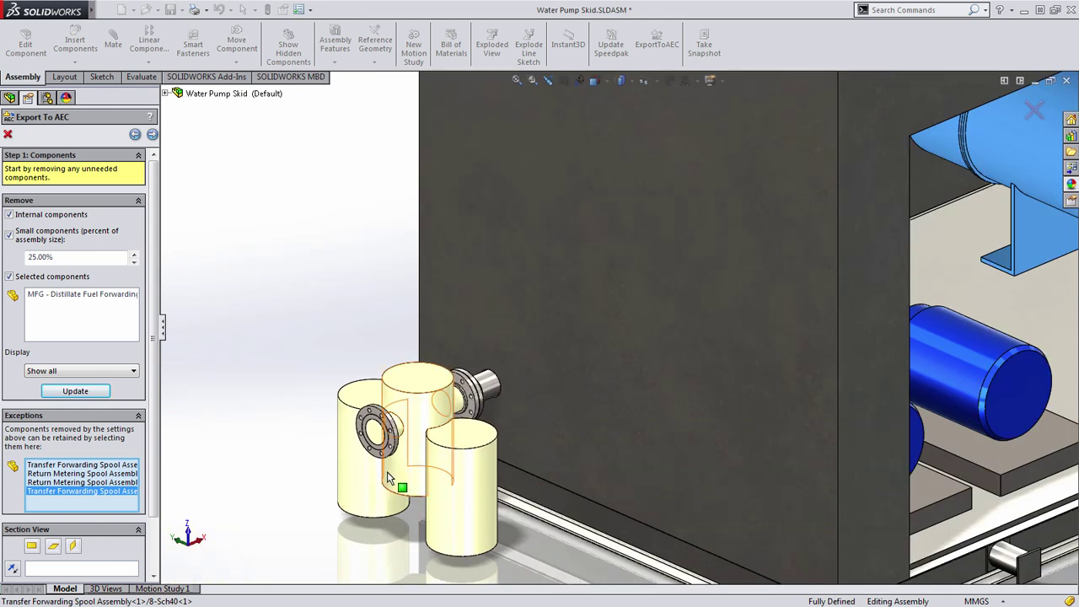
left_click(387, 471)
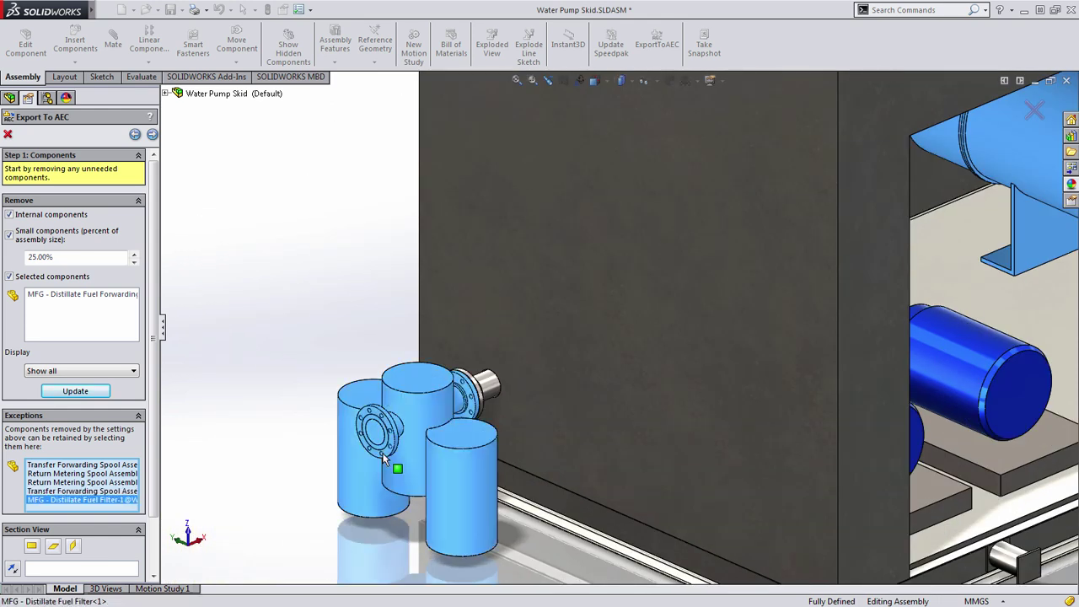
Keep the fuel forwarding flange and its adjoining pipe as exceptions, then advance to Step 2.
key("ctrl+1")
left_click(487, 403)
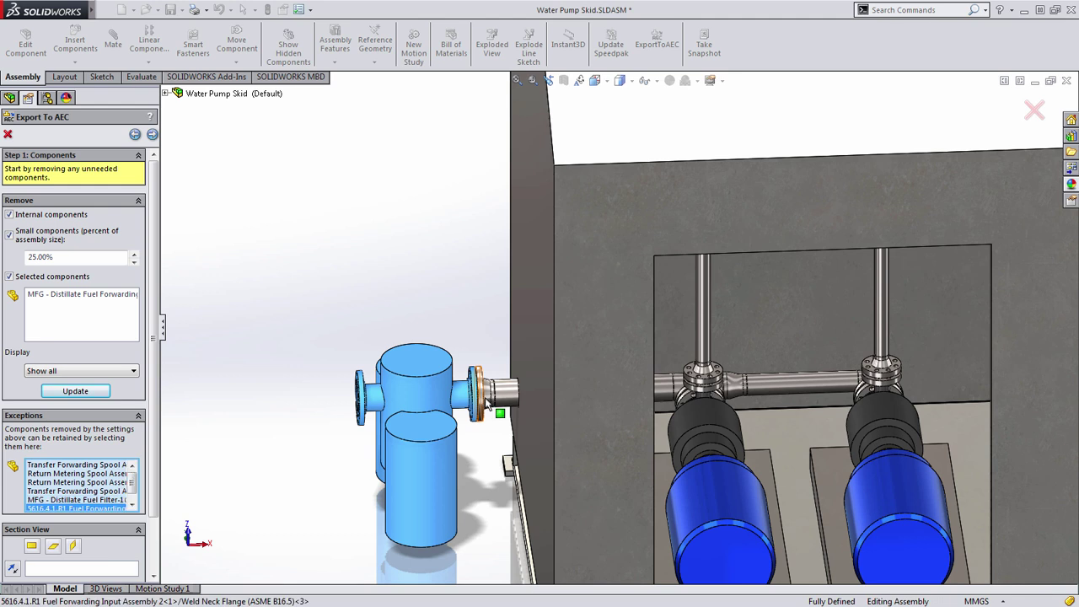
left_click(502, 393)
scroll(606, 396, "up", 5)
middle_click_drag(734, 407, 544, 421)
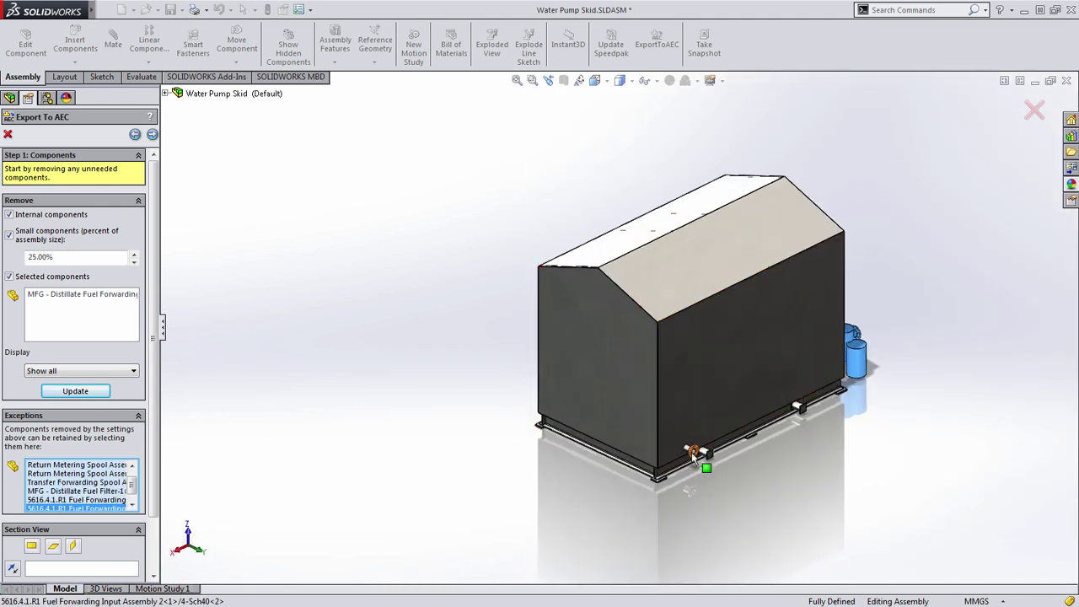
middle_click_drag(691, 452, 539, 551)
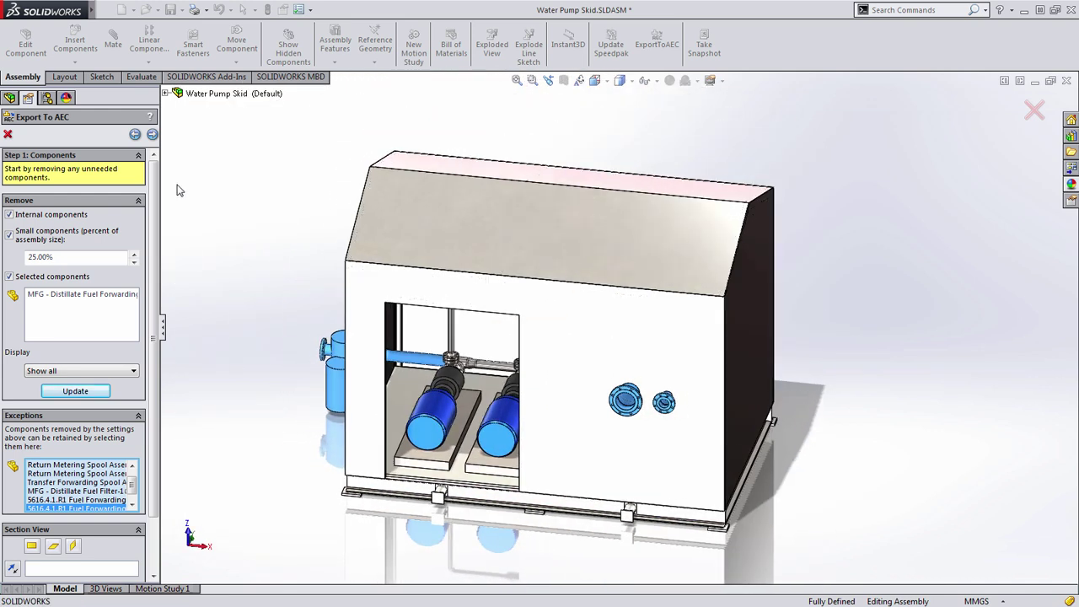
left_click(153, 136)
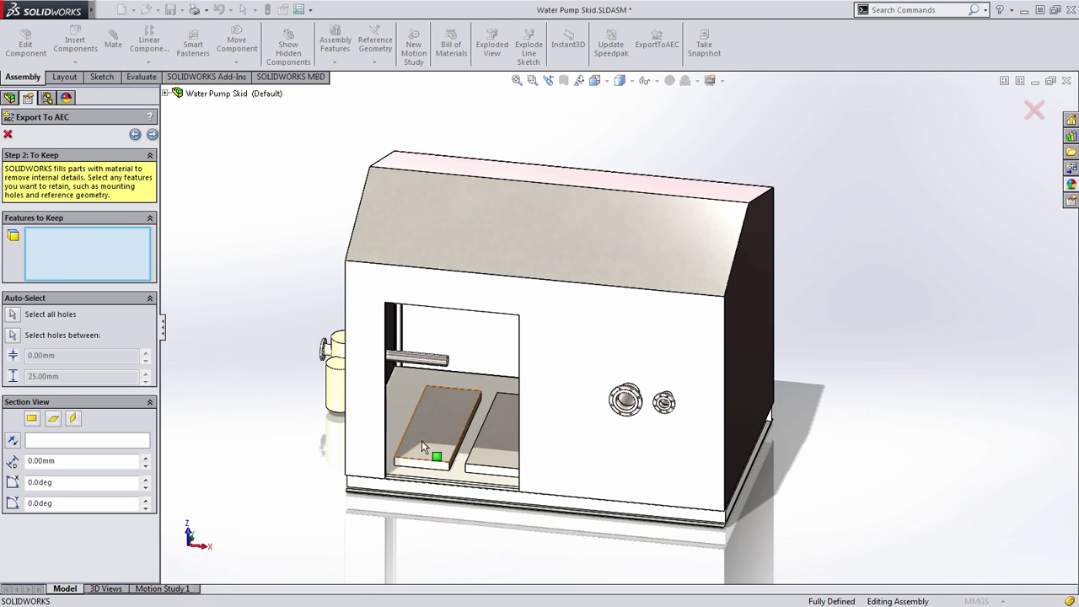
Orbit and zoom in on the two Weld Neck Flanges on the housing side wall.
middle_click_drag(421, 441, 378, 436)
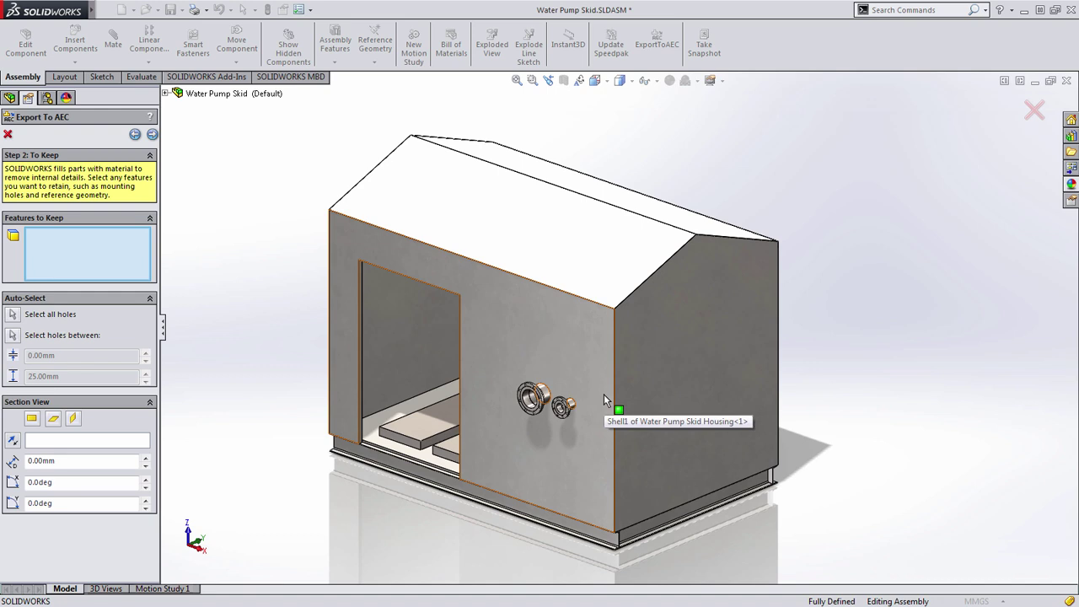
scroll(529, 403, "down", 5)
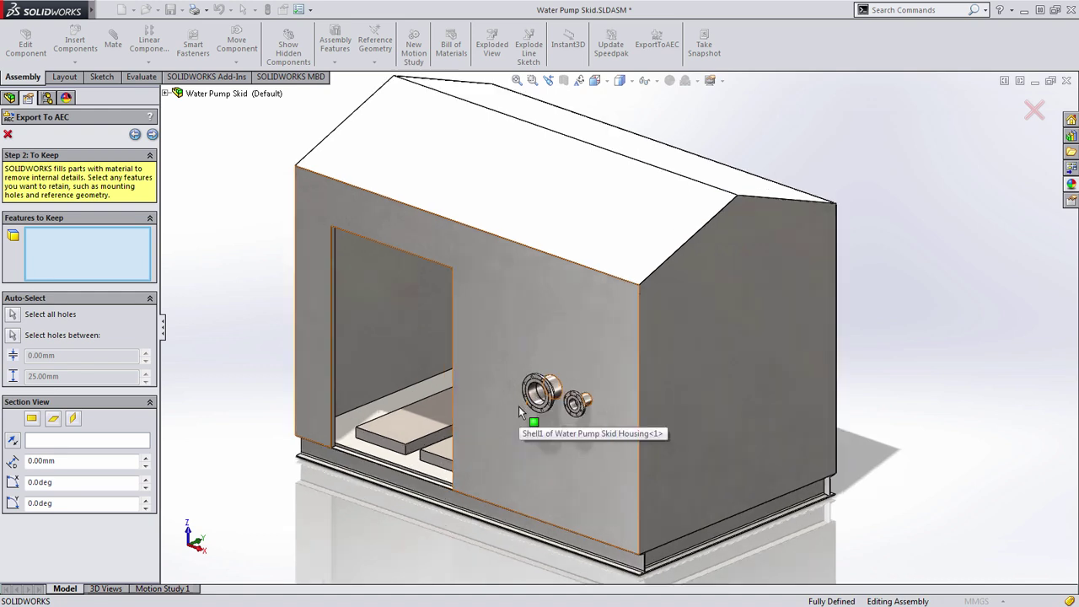
scroll(543, 389, "down", 3)
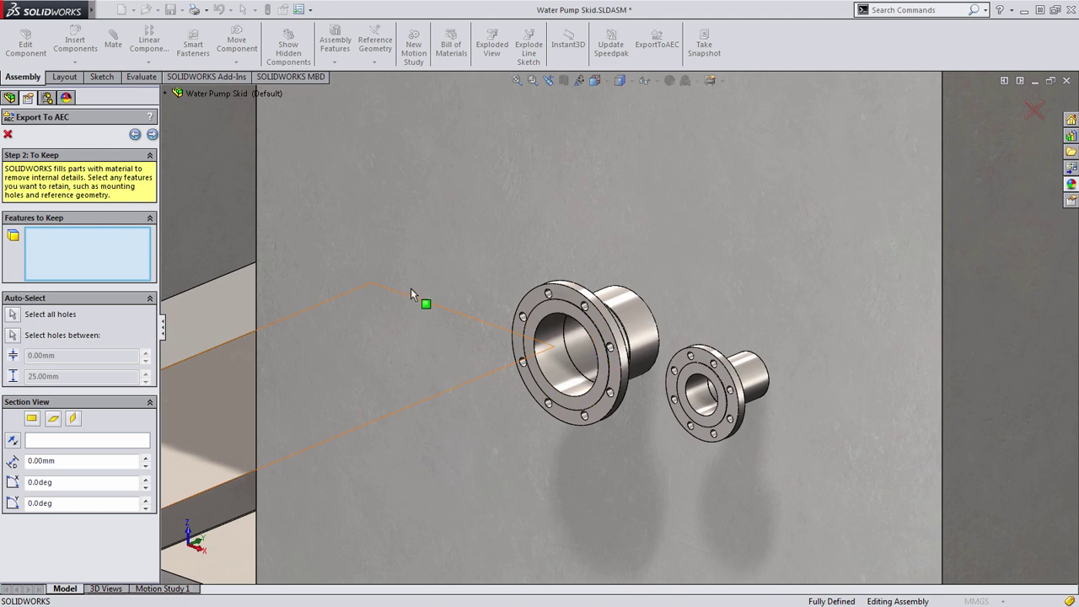
Add the large flange, small flange and fuel filter flange faces to Features to Keep.
left_click(597, 312)
left_click(708, 362)
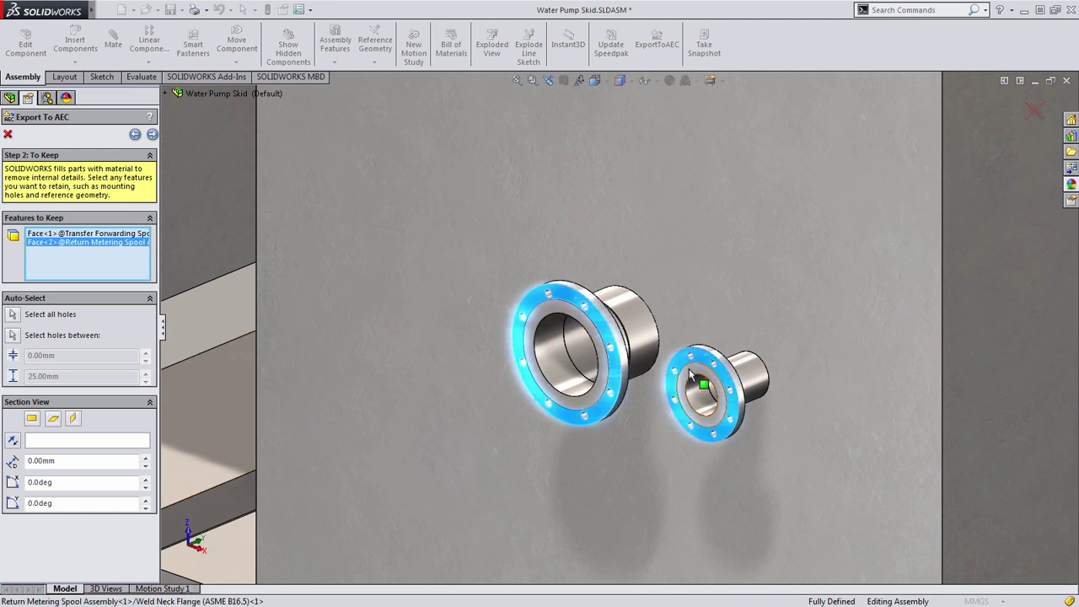
scroll(689, 369, "up", 5)
middle_click_drag(610, 343, 273, 310)
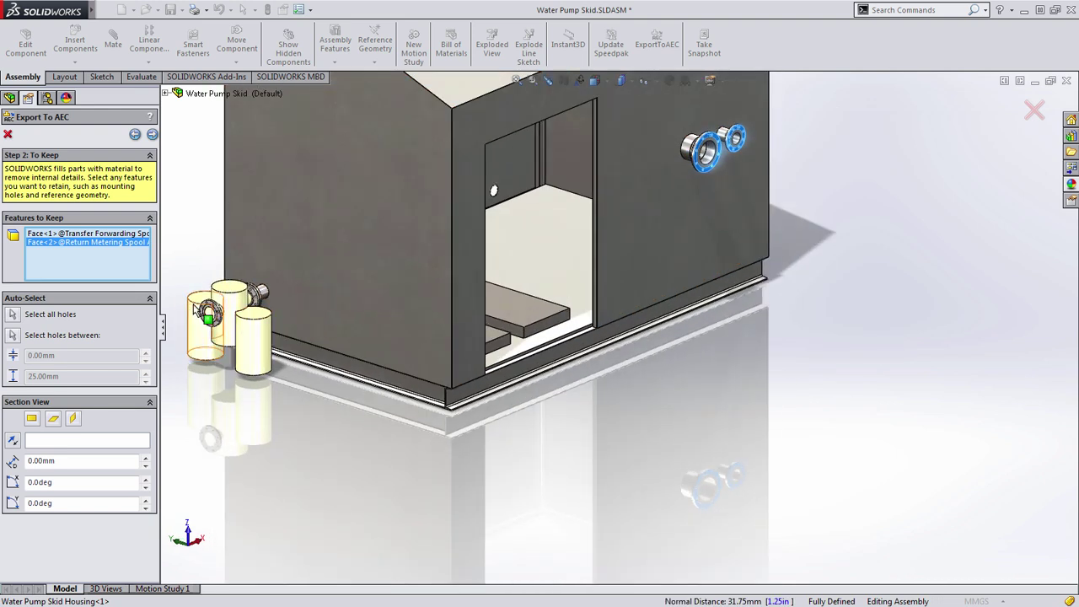
scroll(273, 310, "down", 6)
left_click(416, 312)
scroll(417, 311, "up", 5)
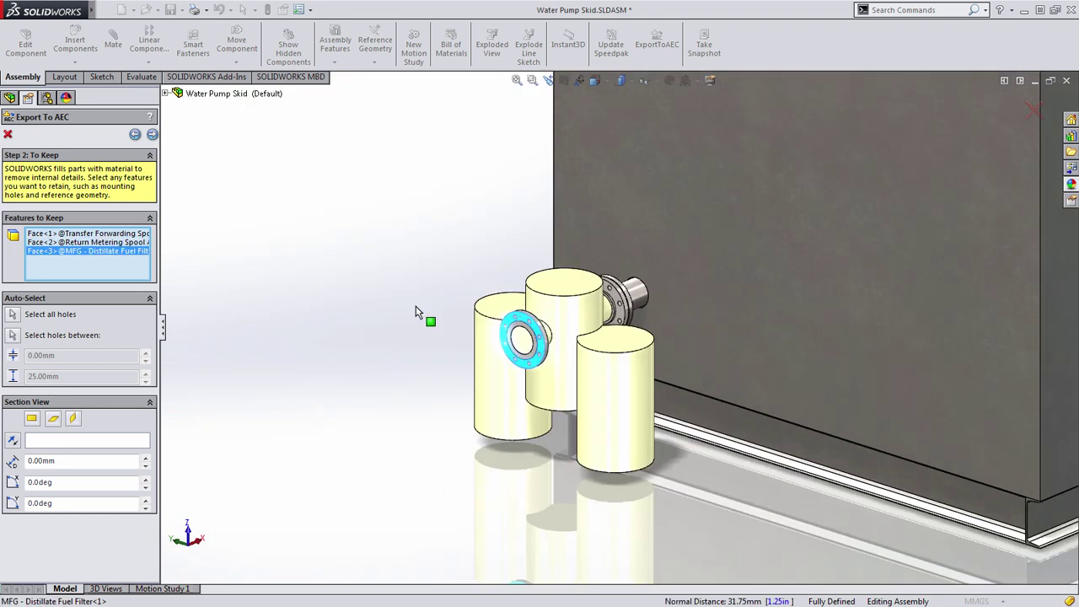
middle_click_drag(427, 313, 525, 407)
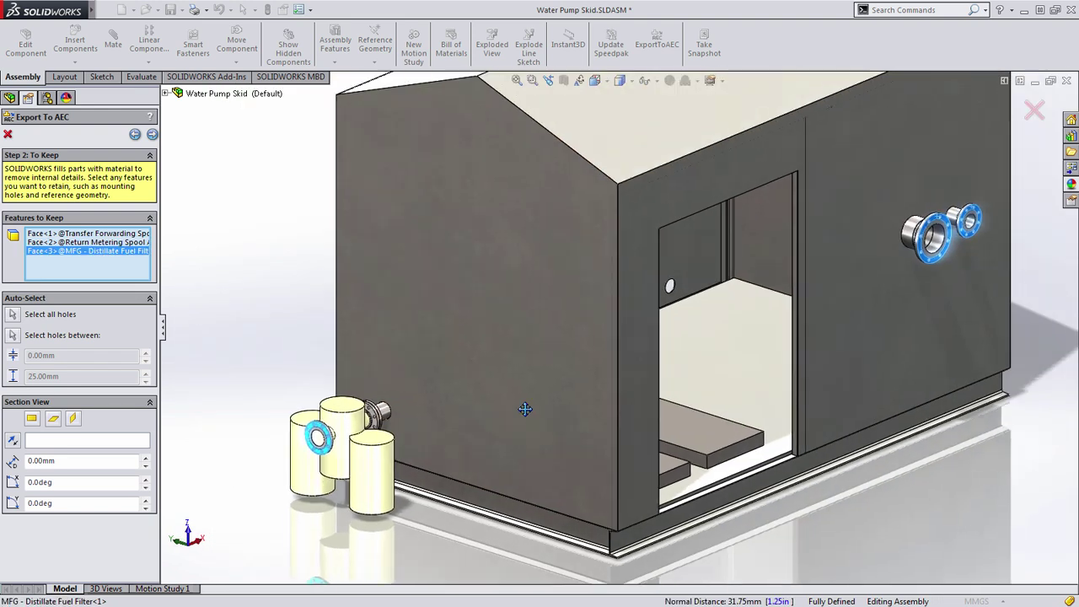
Keep all holes between 0.00 mm and 25.00 mm.
left_click(12, 336)
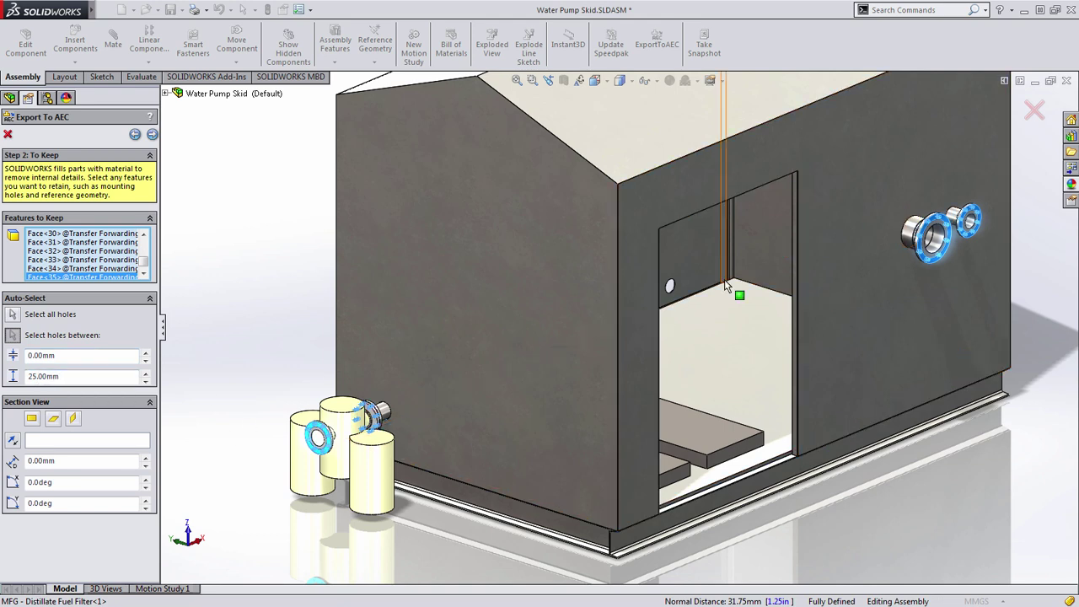
key("ctrl+8")
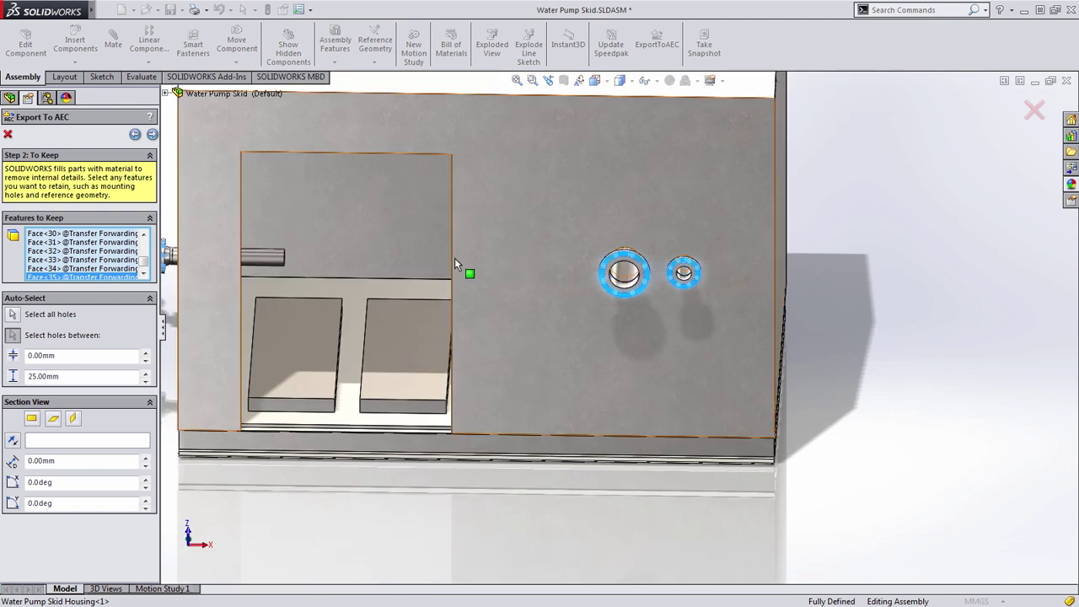
key("f")
key("ctrl+7")
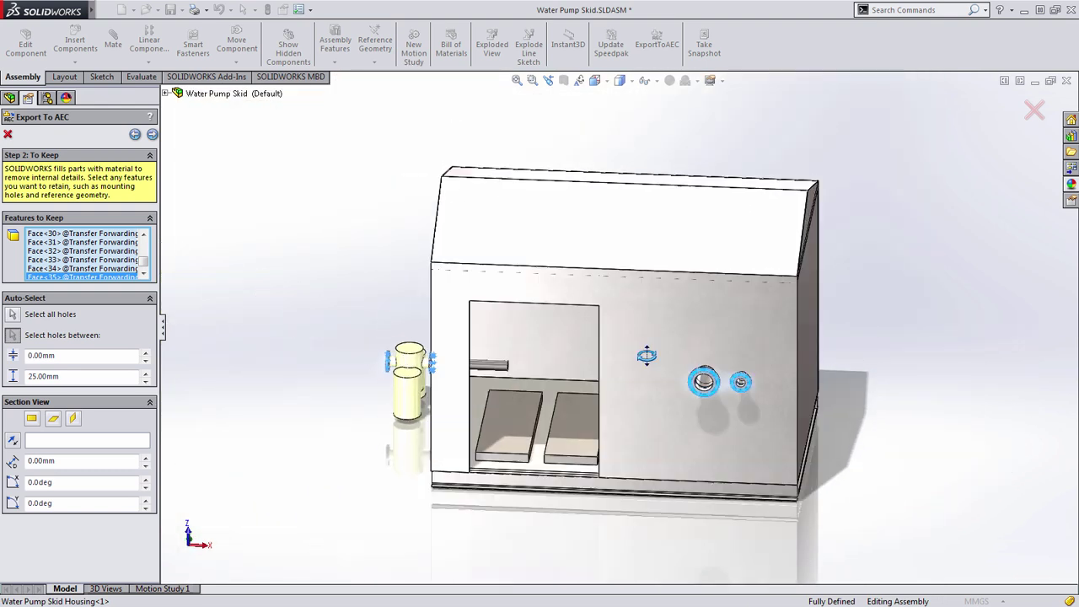
Fill the parts and compare the simplified preview with the assembly from the side and open front.
left_click(152, 134)
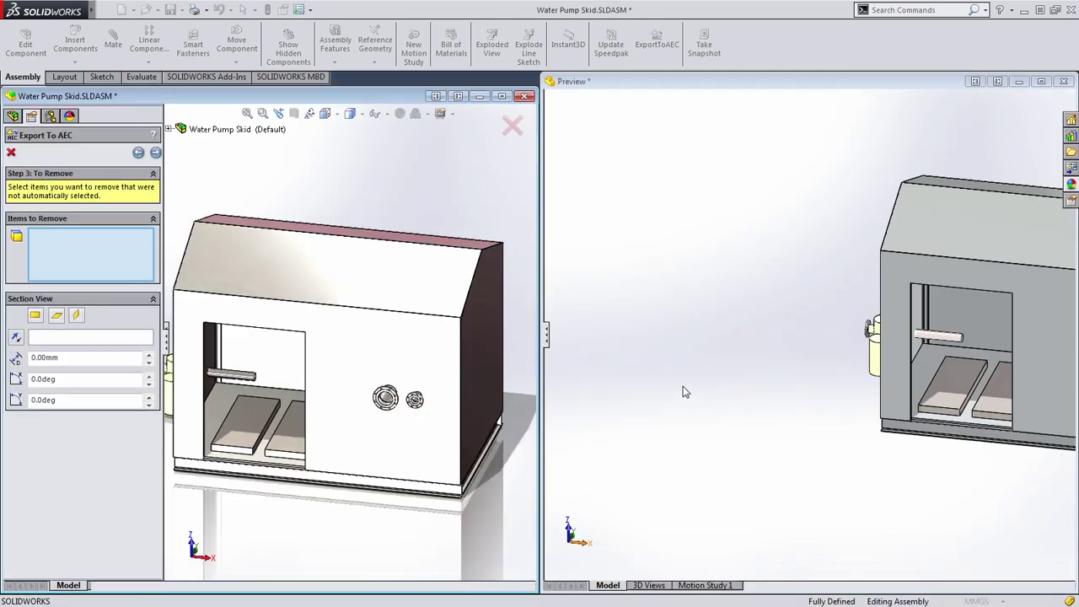
left_click(166, 340)
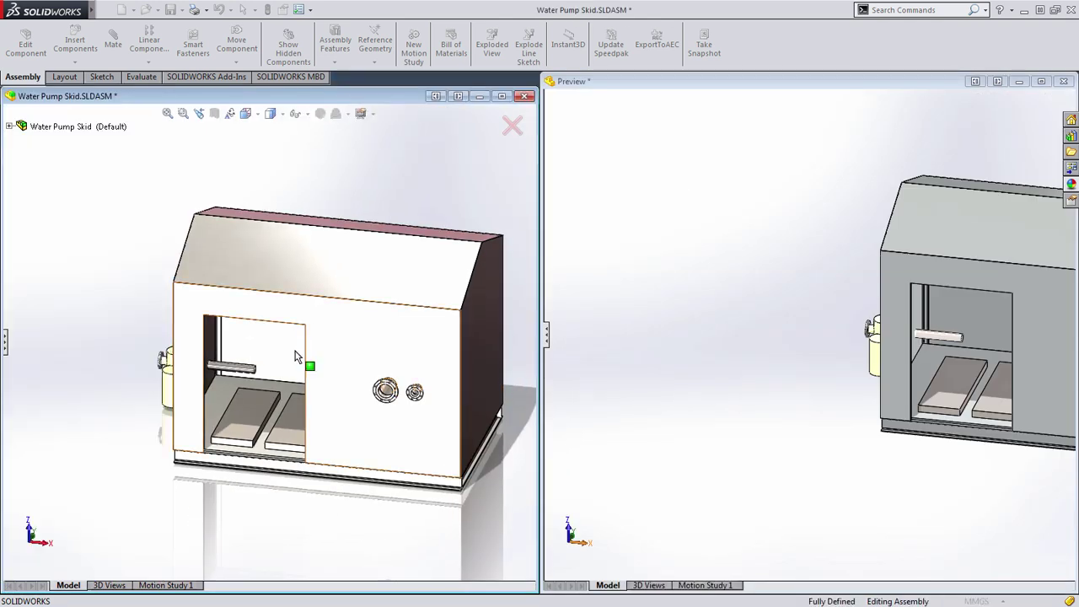
scroll(351, 379, "down", 6)
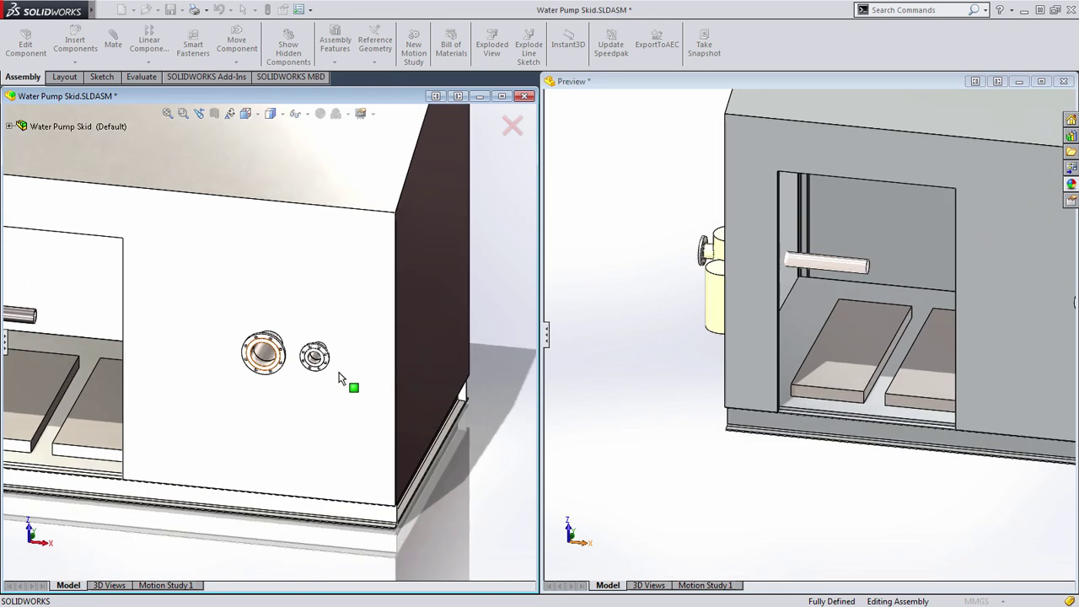
scroll(169, 308, "up", 2)
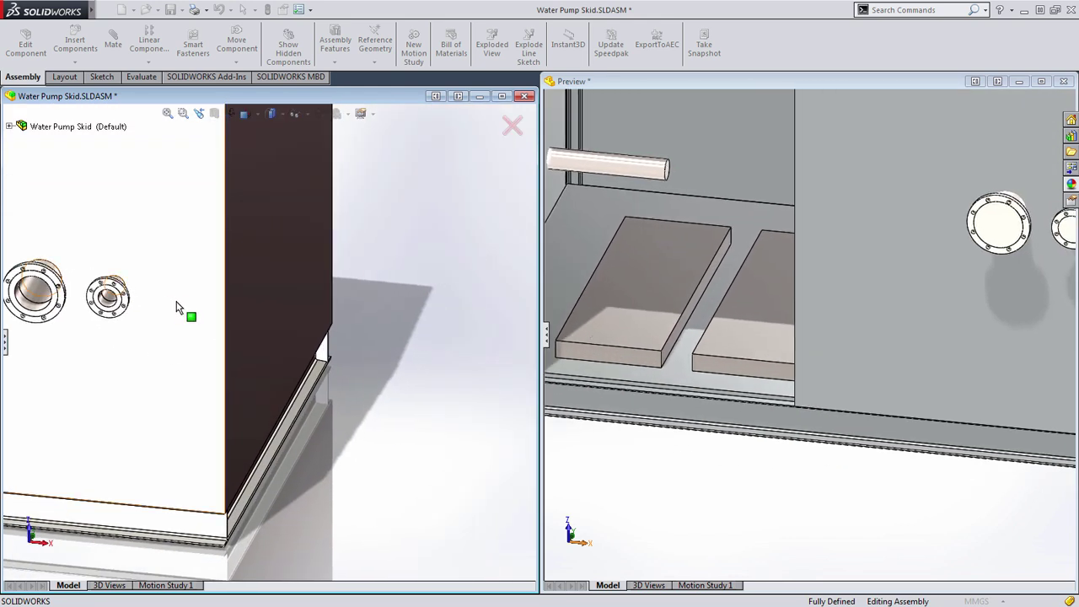
scroll(185, 314, "up", 3)
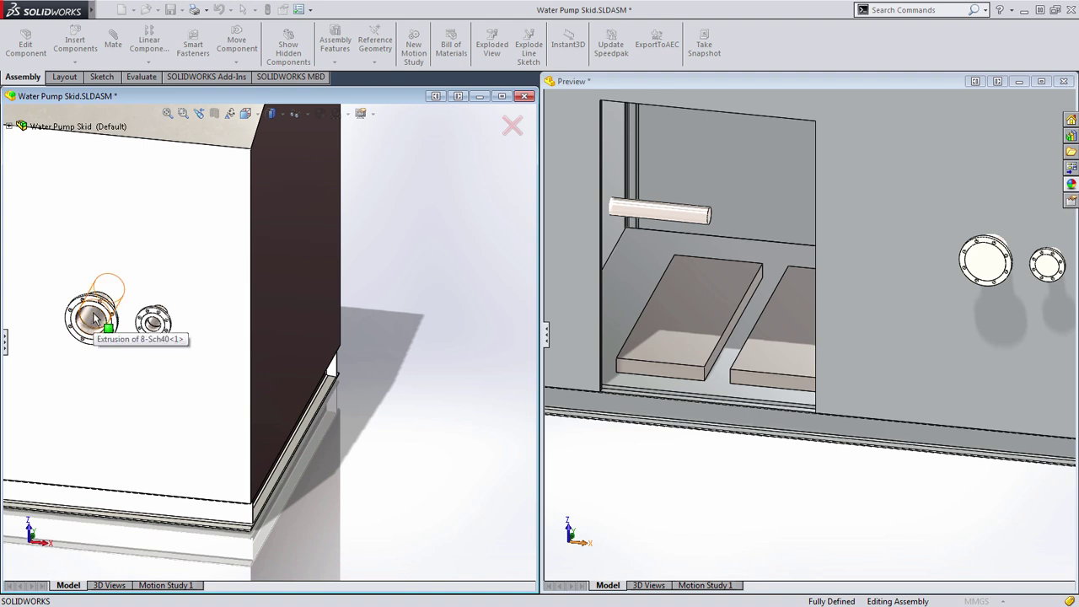
scroll(101, 322, "up", 6)
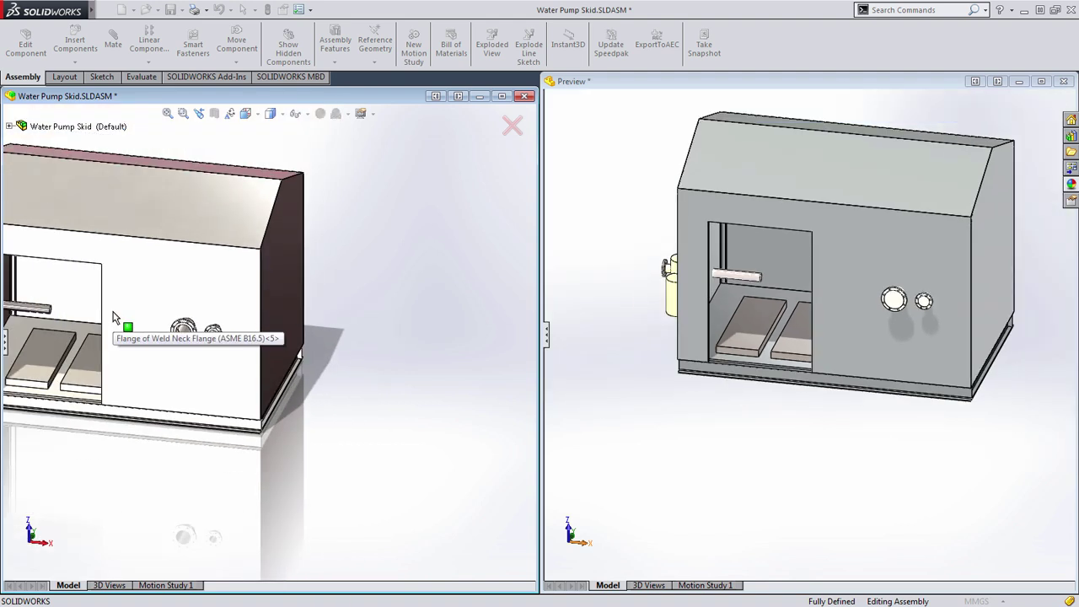
middle_click_drag(132, 330, 227, 418)
scroll(245, 422, "down", 5)
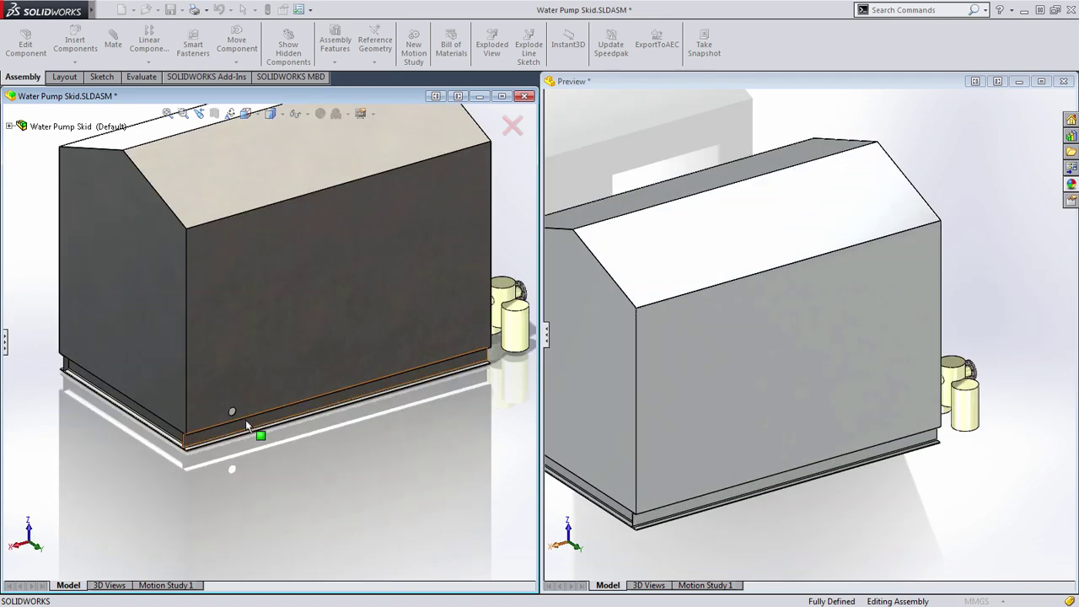
scroll(230, 388, "up", 5)
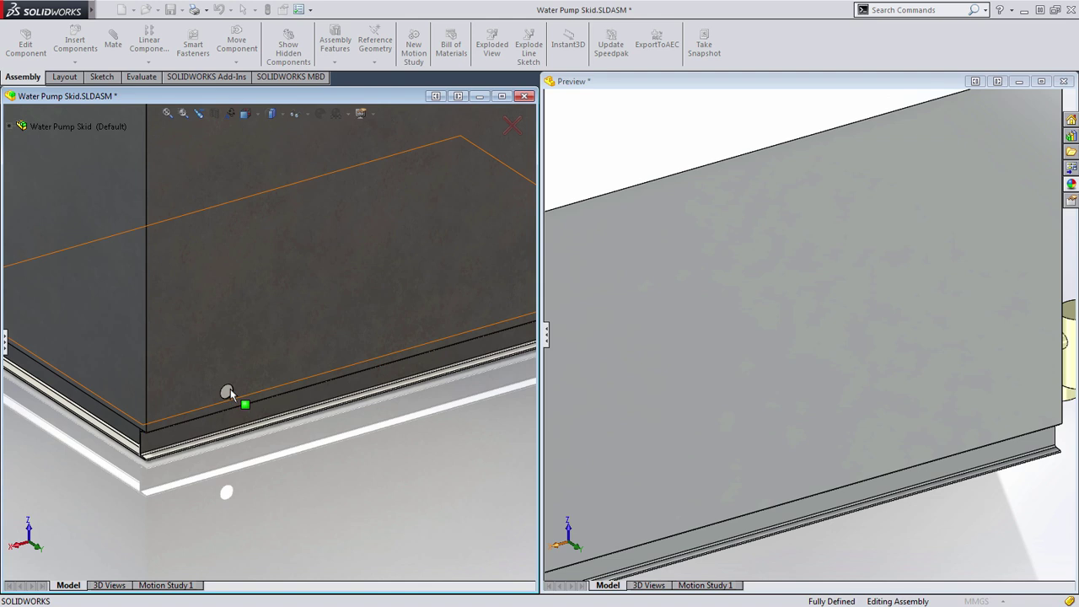
scroll(245, 368, "up", 2)
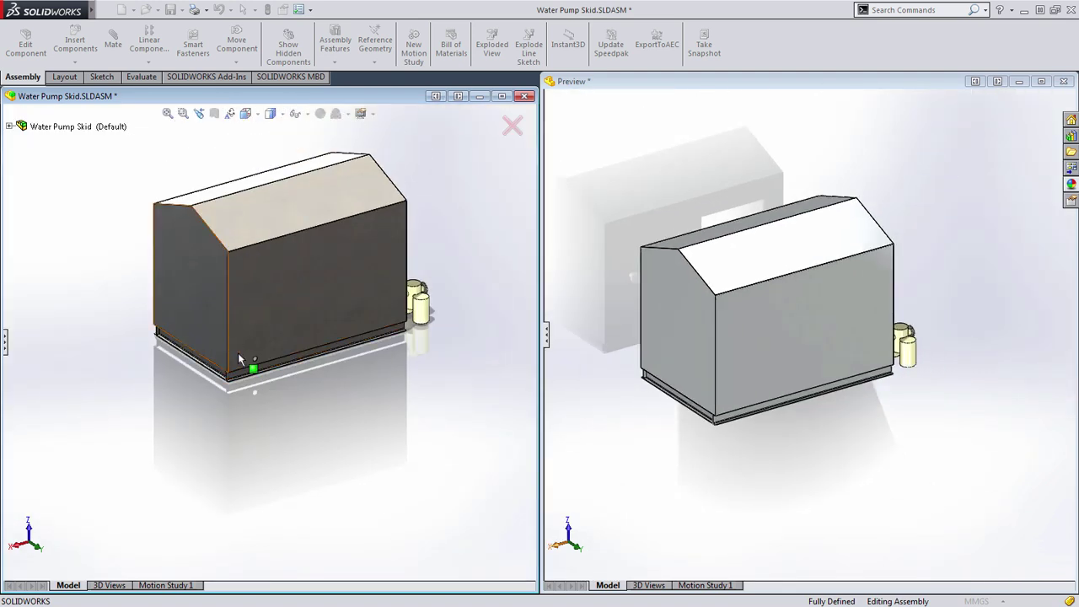
middle_click_drag(228, 375, 365, 405)
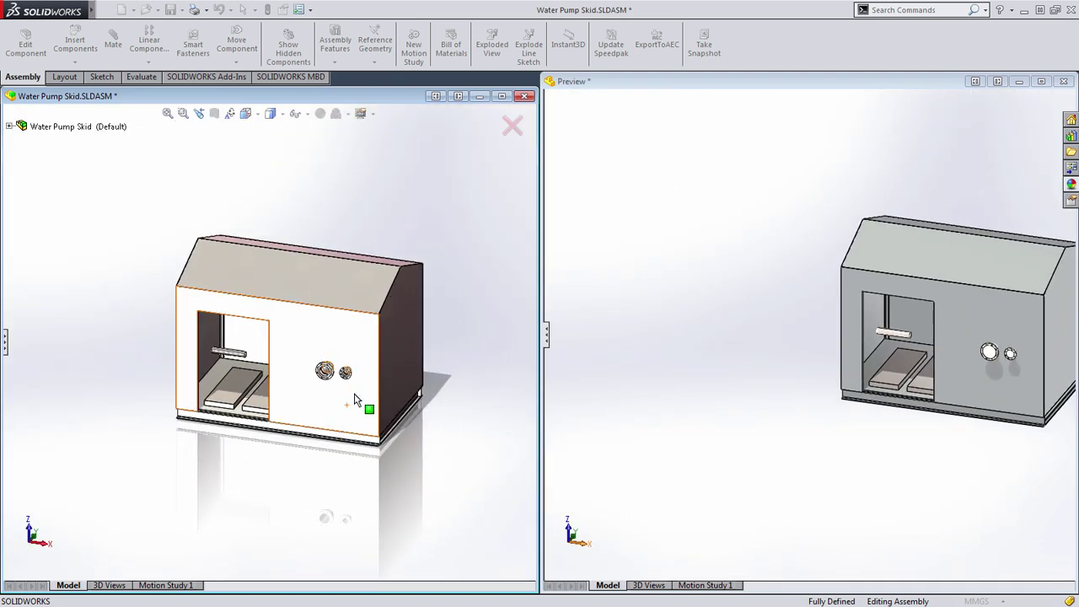
left_click(5, 341)
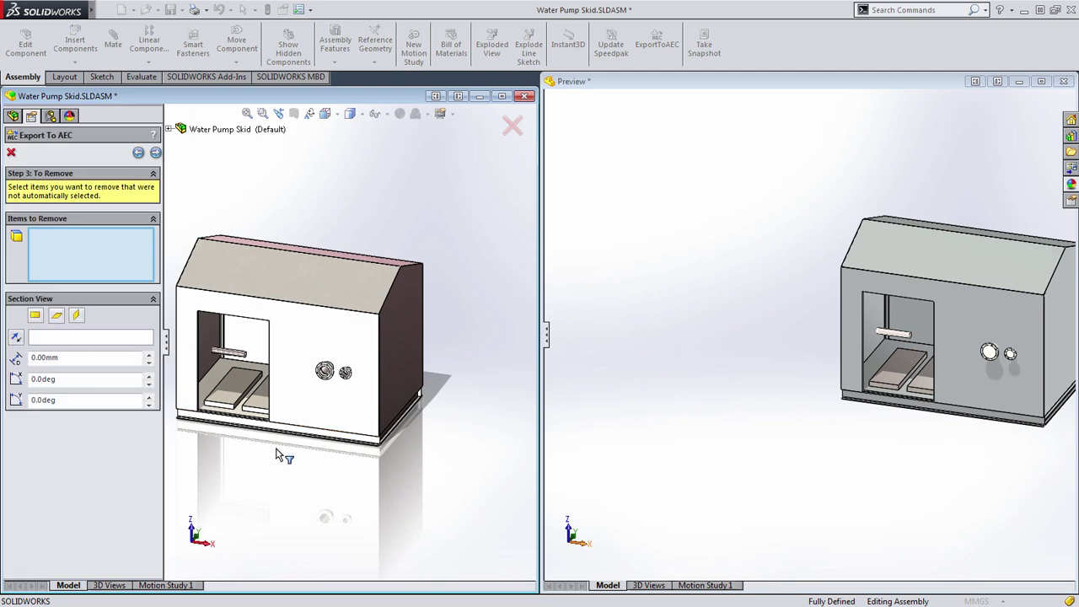
Leave Items to Remove empty and advance to Final Step: Preview and Save.
scroll(287, 430, "down", 5)
scroll(284, 410, "down", 3)
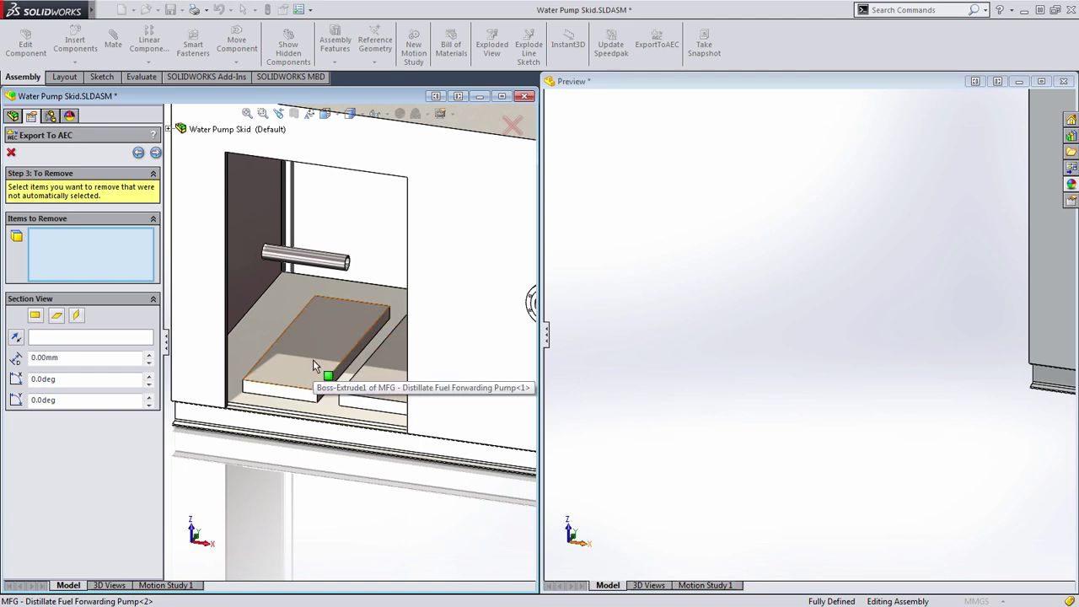
scroll(313, 360, "up", 5)
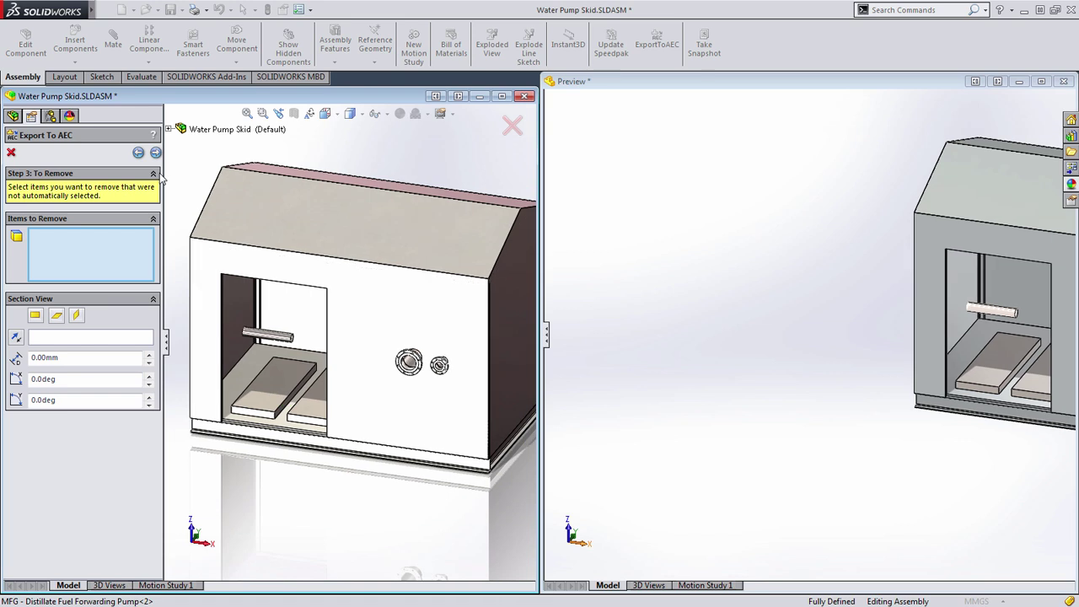
left_click(156, 152)
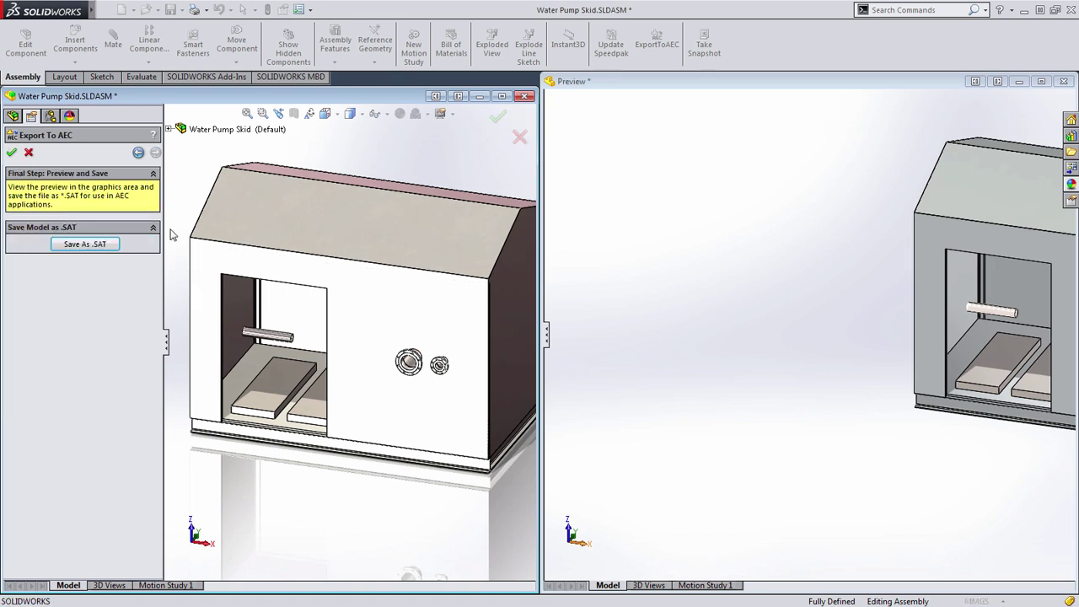
Save the simplified skid as ACIS file Part8.sat in the Export folder.
left_click(85, 244)
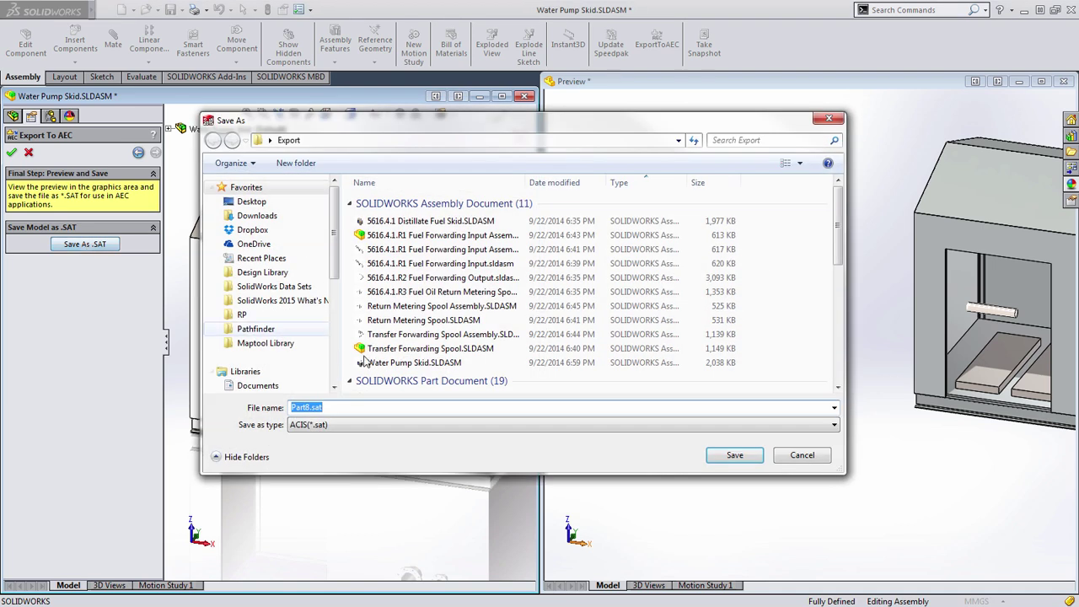
type("Skid")
left_click(720, 461)
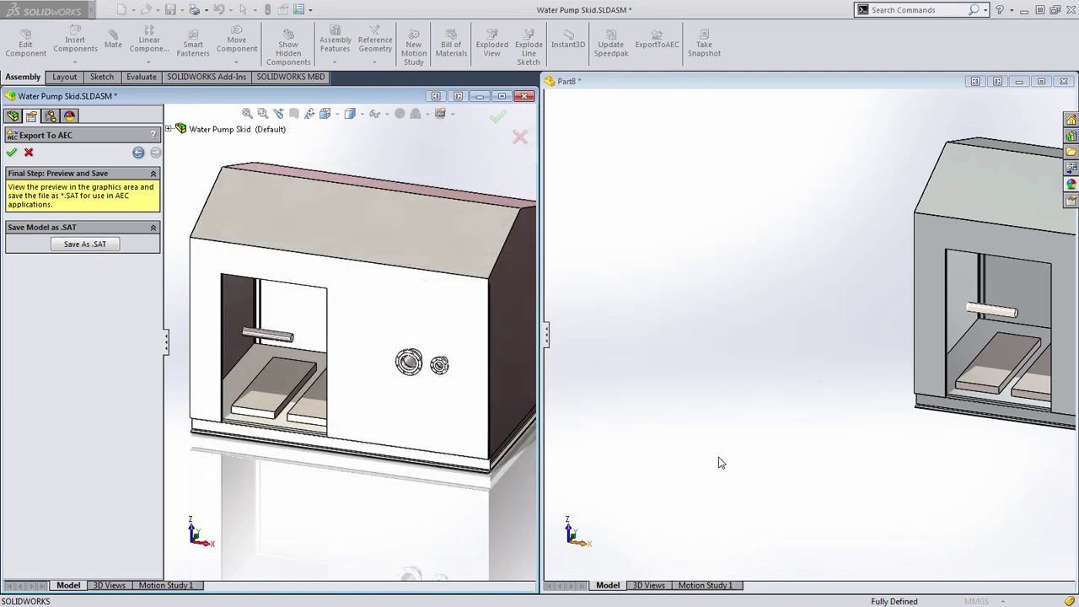